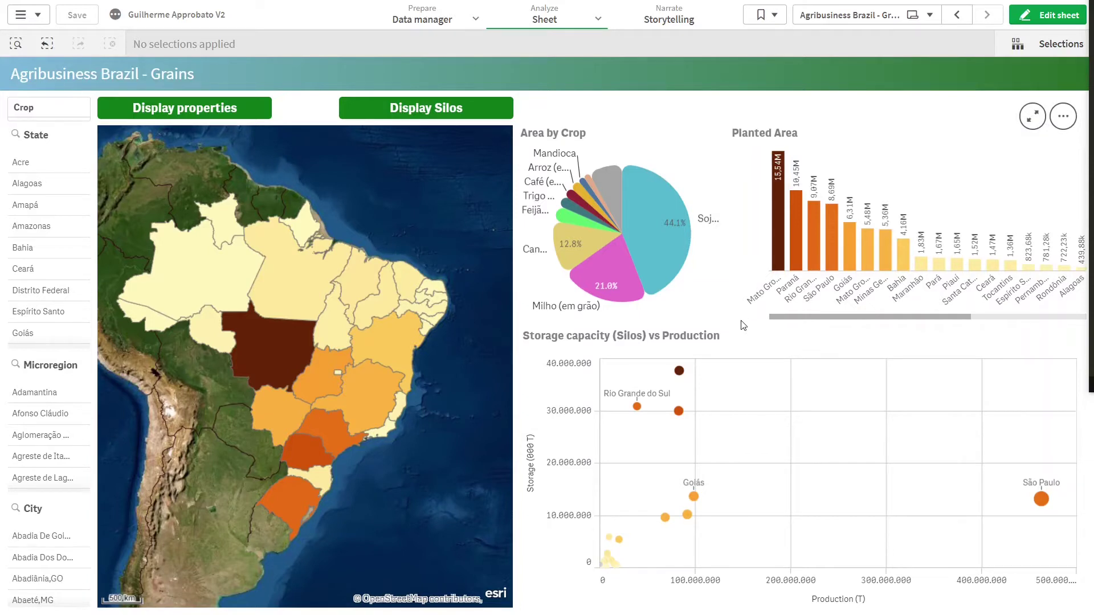
- Select Mato Grosso in the Planted Area chart and confirm the selection
mouse_move(773, 296)
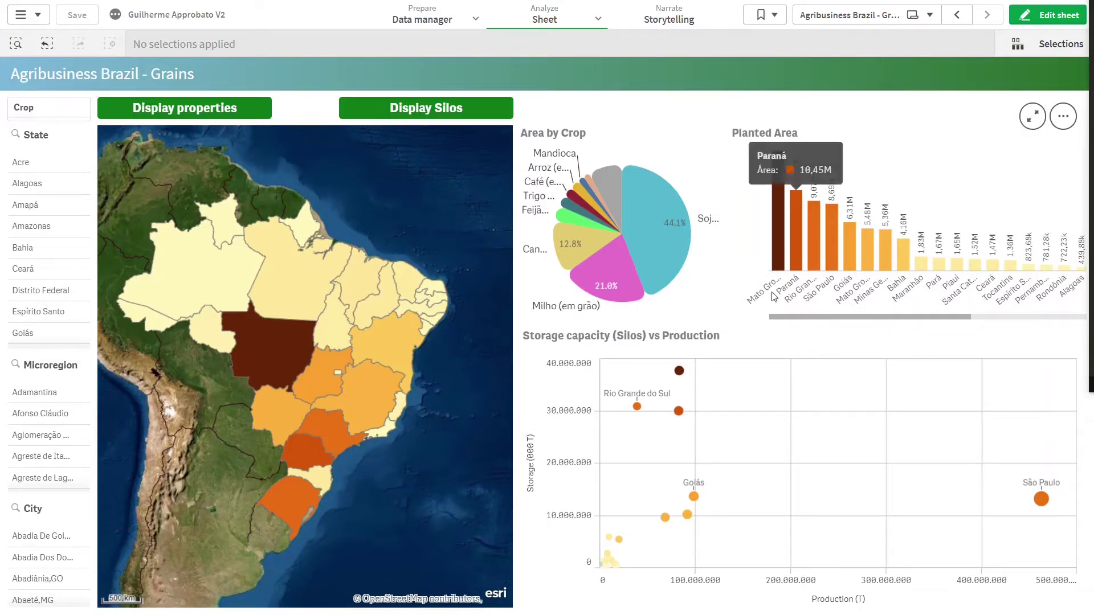
left_click(779, 268)
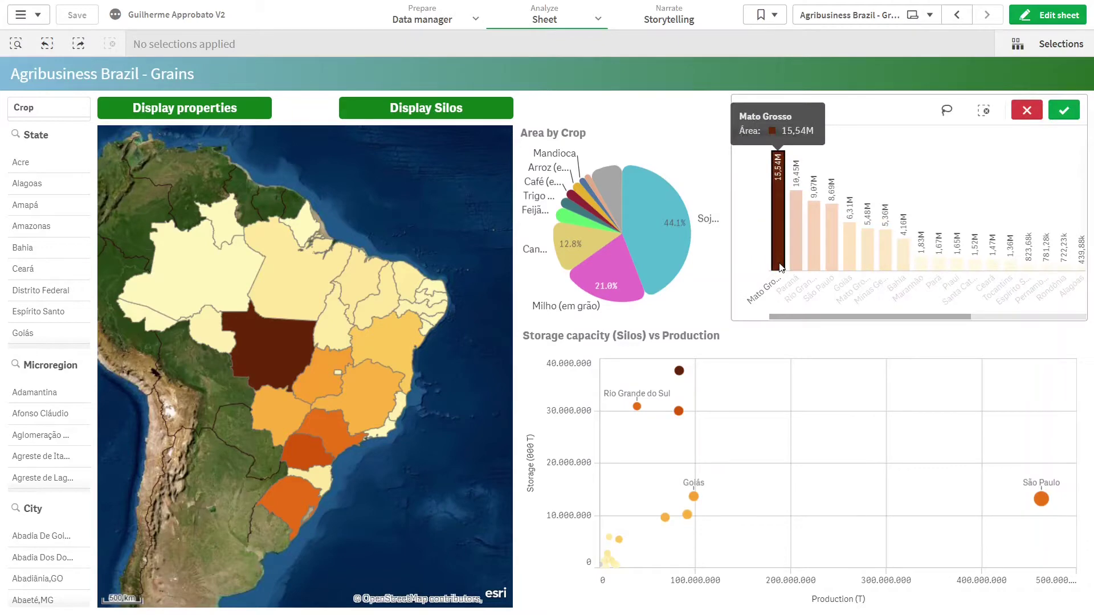
left_click(1064, 112)
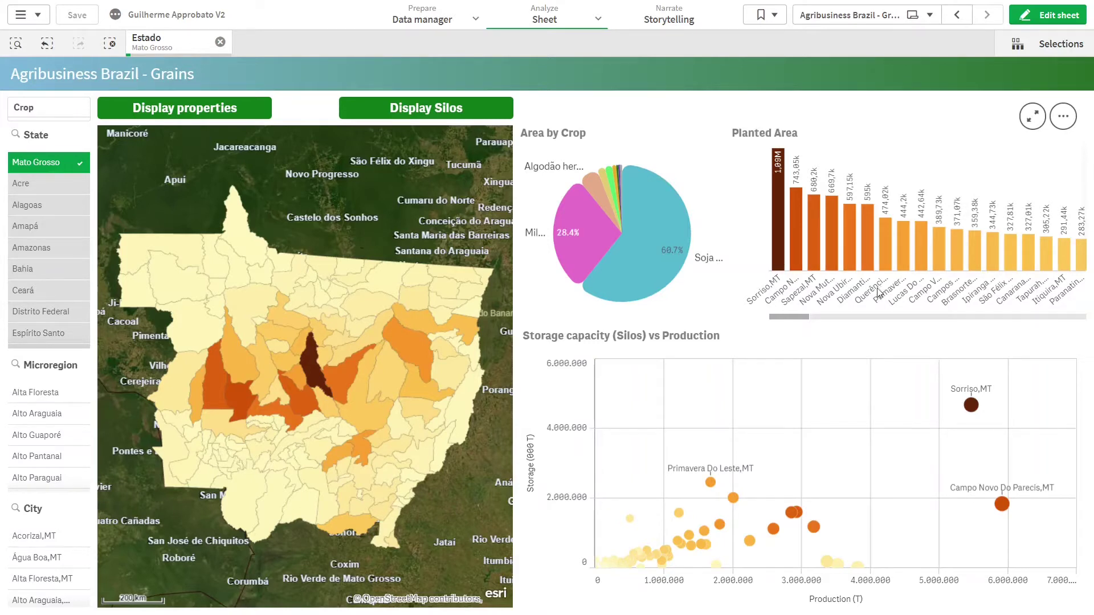
mouse_move(924, 294)
left_click(1046, 15)
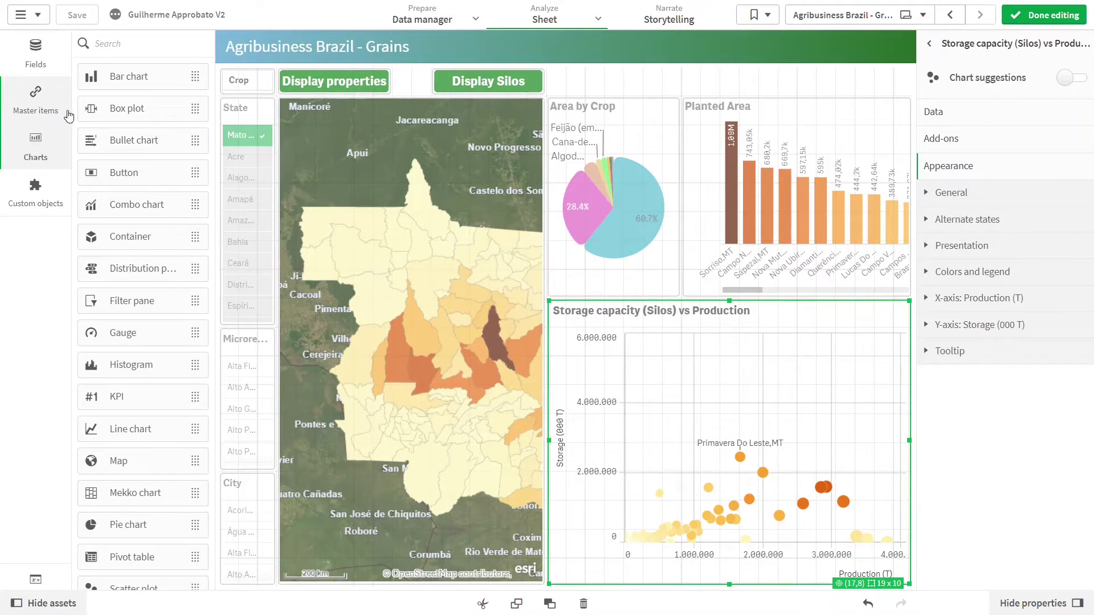
left_click(61, 108)
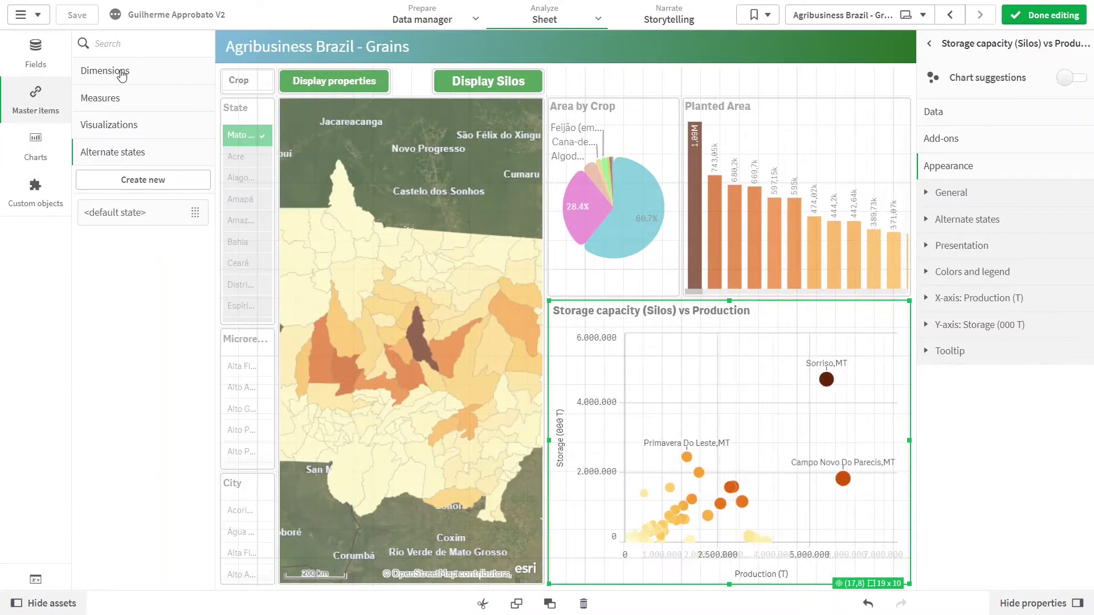
left_click(121, 70)
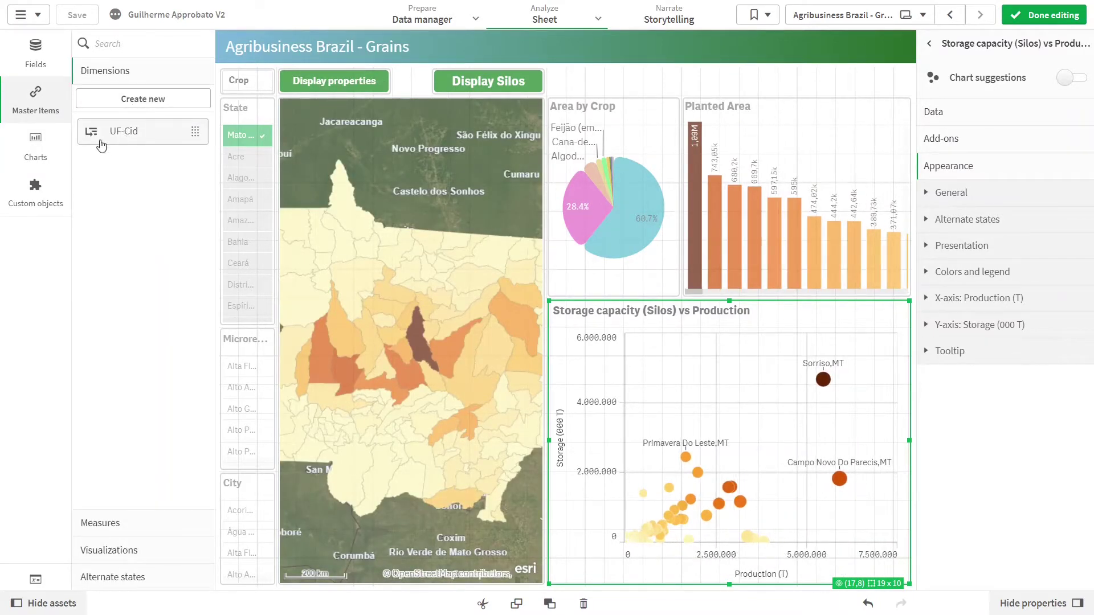
left_click(147, 144)
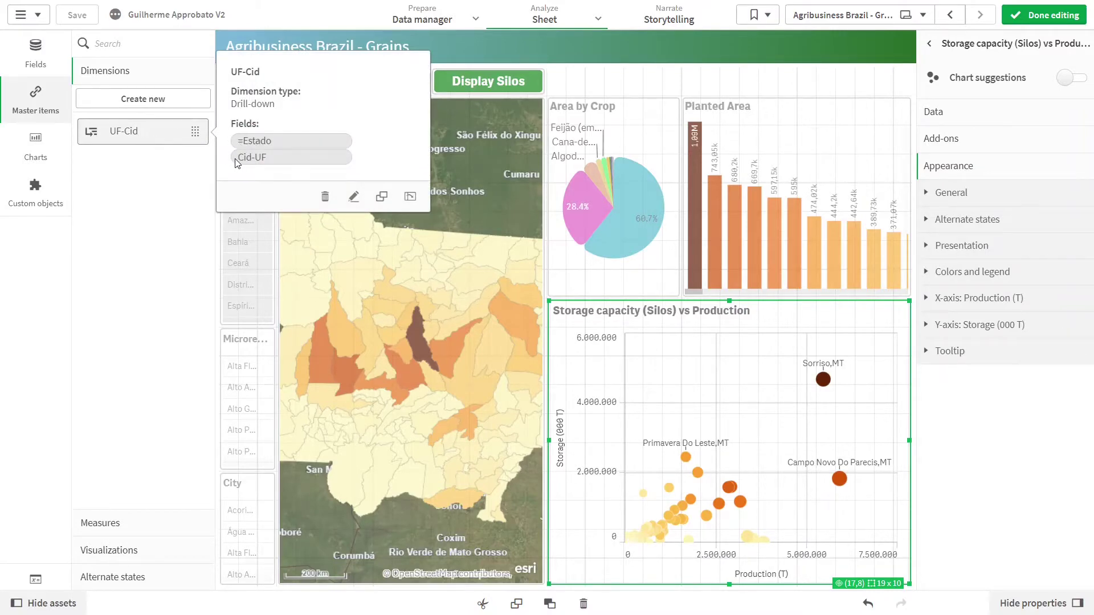
left_click(353, 197)
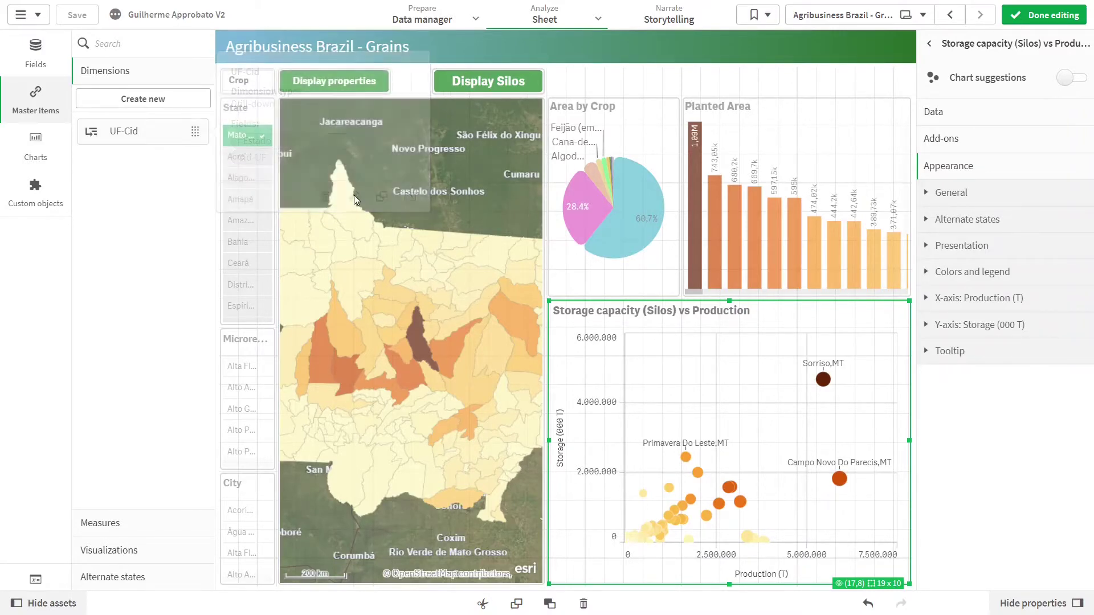
left_click(701, 346)
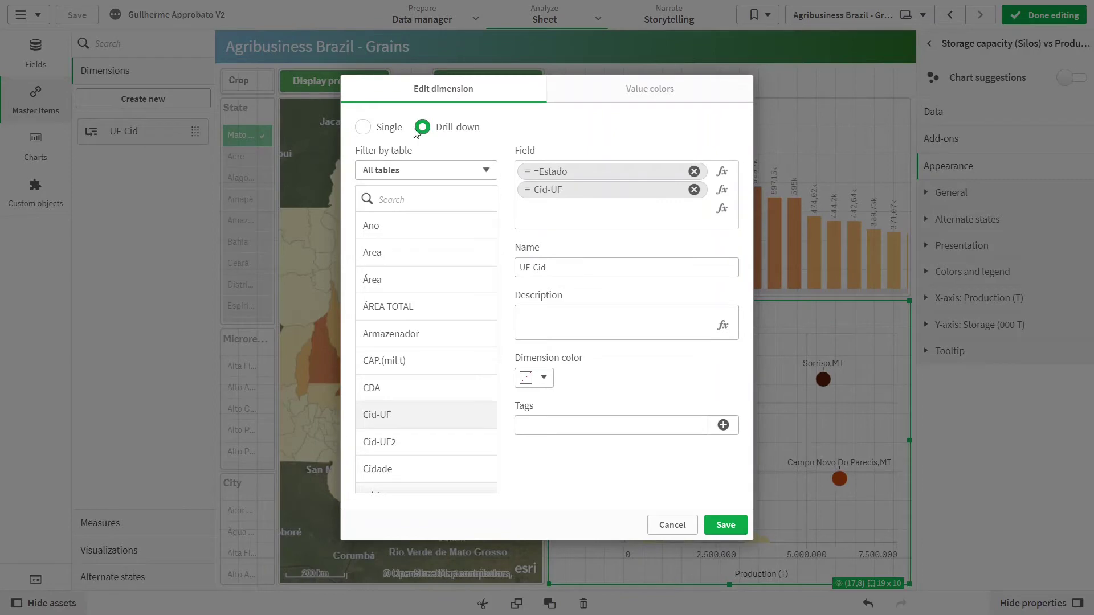
left_click(673, 524)
left_click(1043, 15)
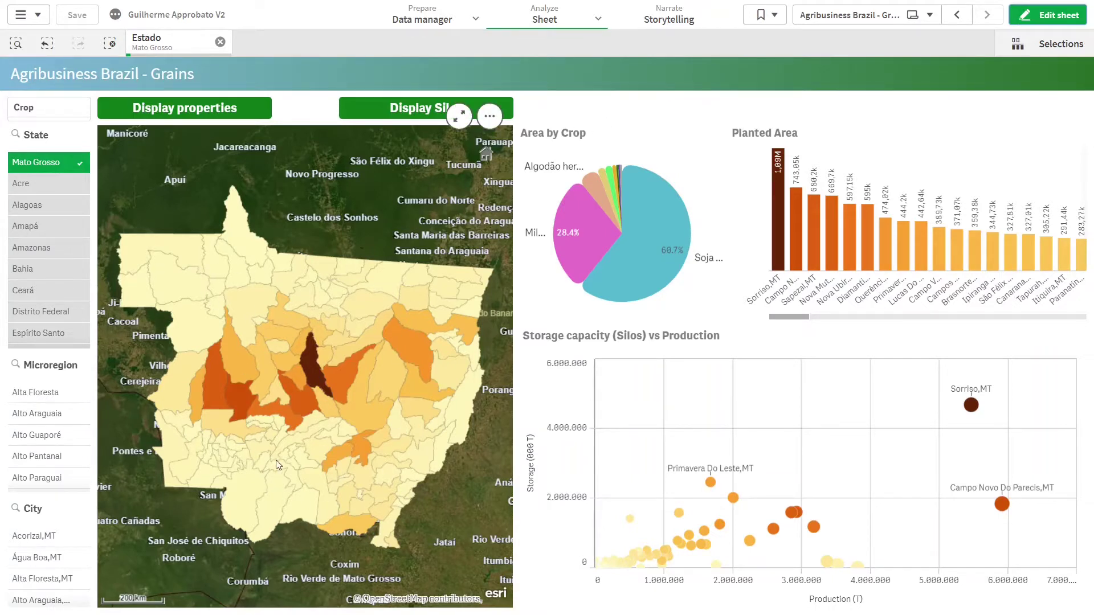
- Clear the Mato Grosso filter, then select and confirm São Paulo on the map
left_click(110, 44)
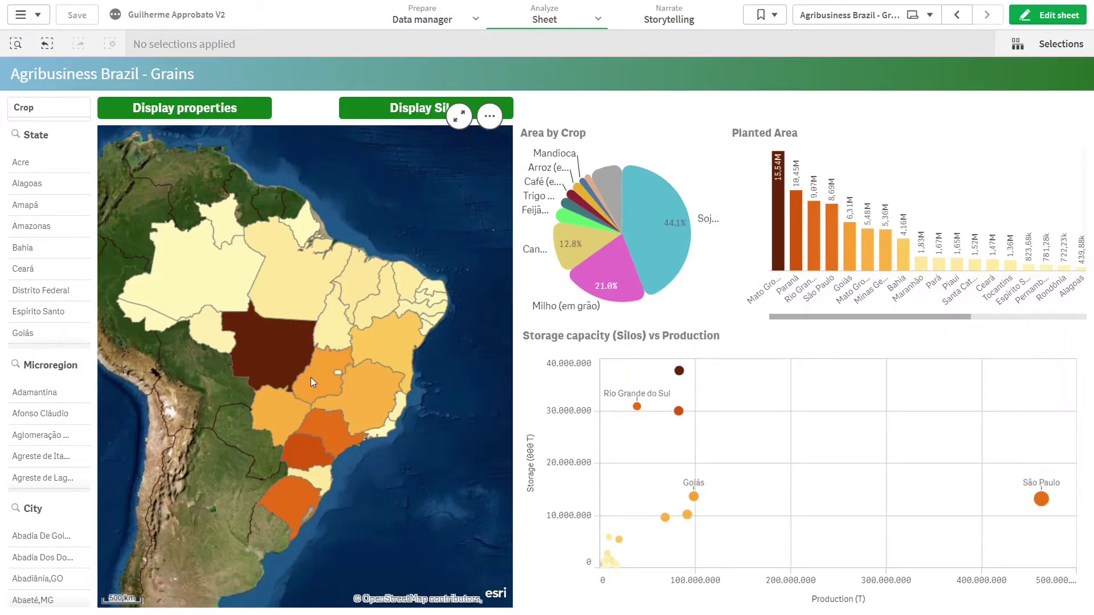
mouse_move(338, 431)
left_click(333, 432)
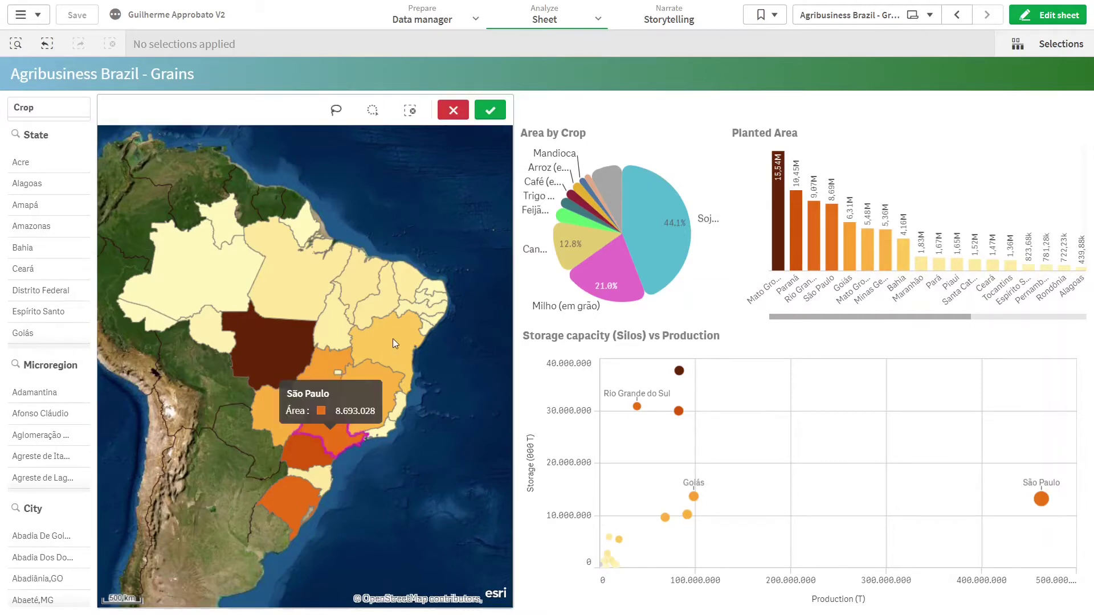
left_click(491, 112)
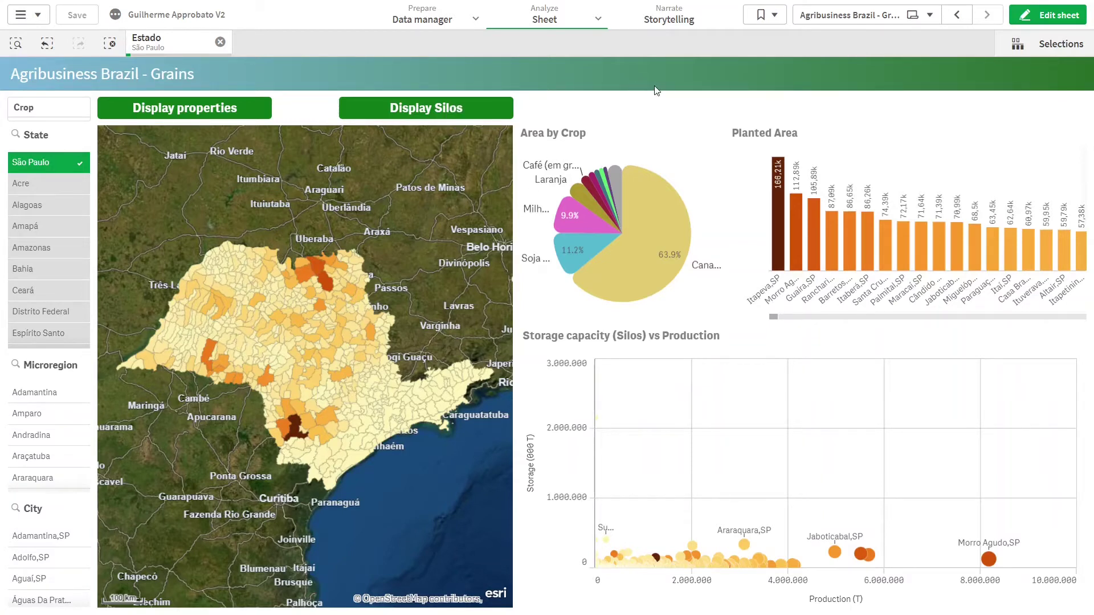
- Check the map state layer's display settings in edit mode, then finish editing the sheet
double_click(372, 283)
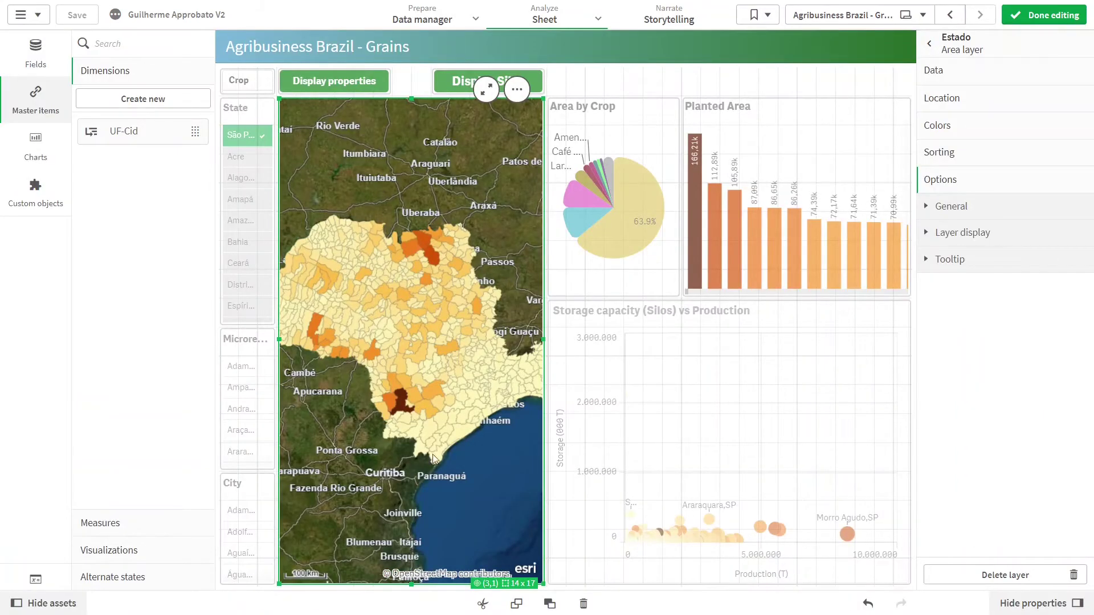
left_click(936, 238)
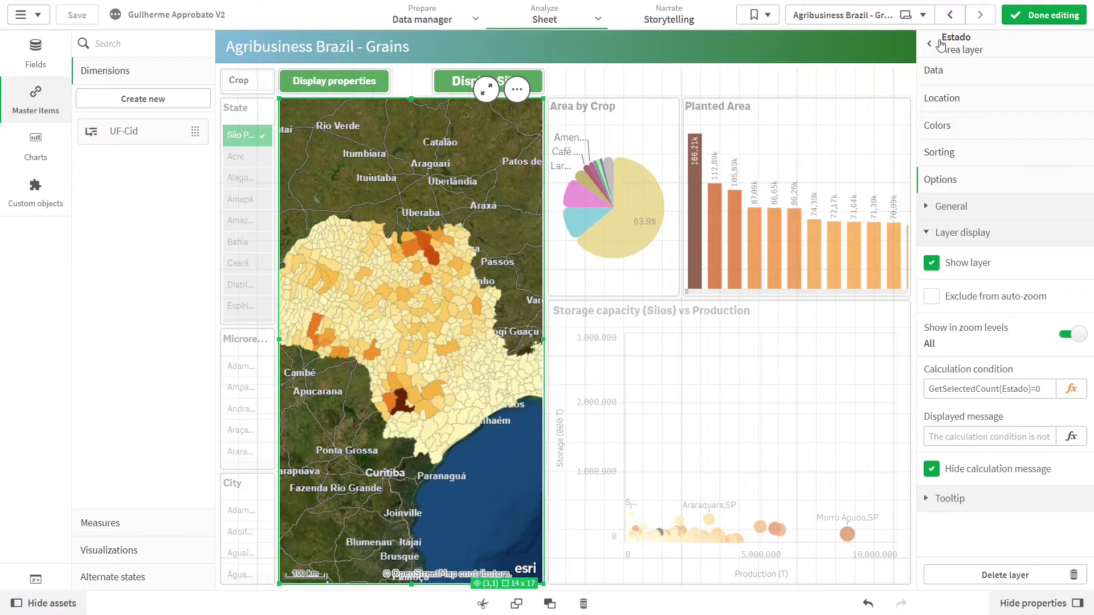
left_click(1011, 19)
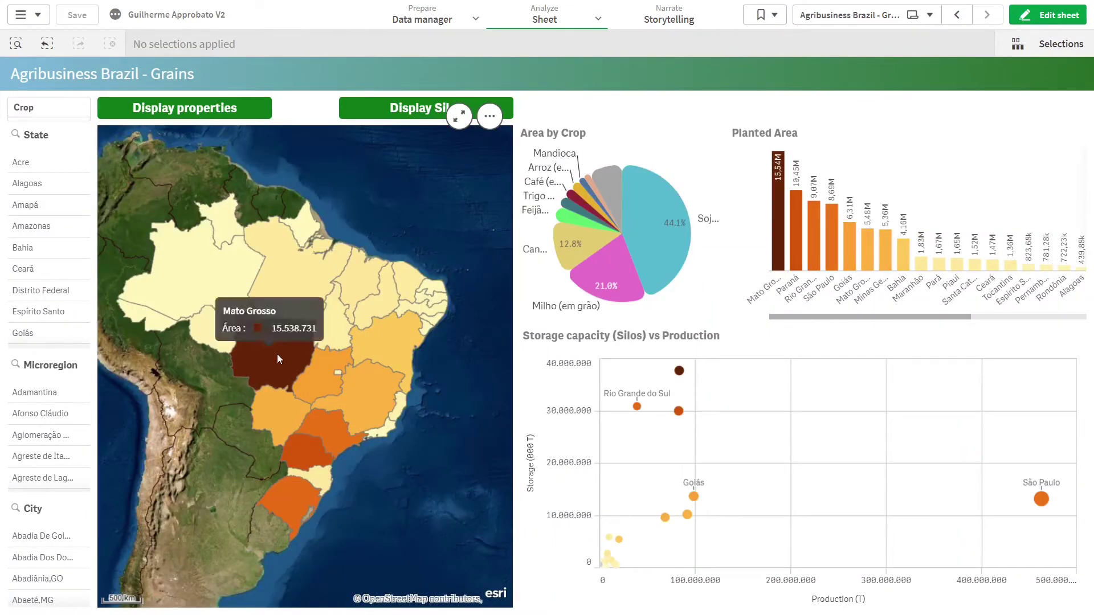
- Select Mato Grosso on the national map and confirm the selection
left_click(277, 354)
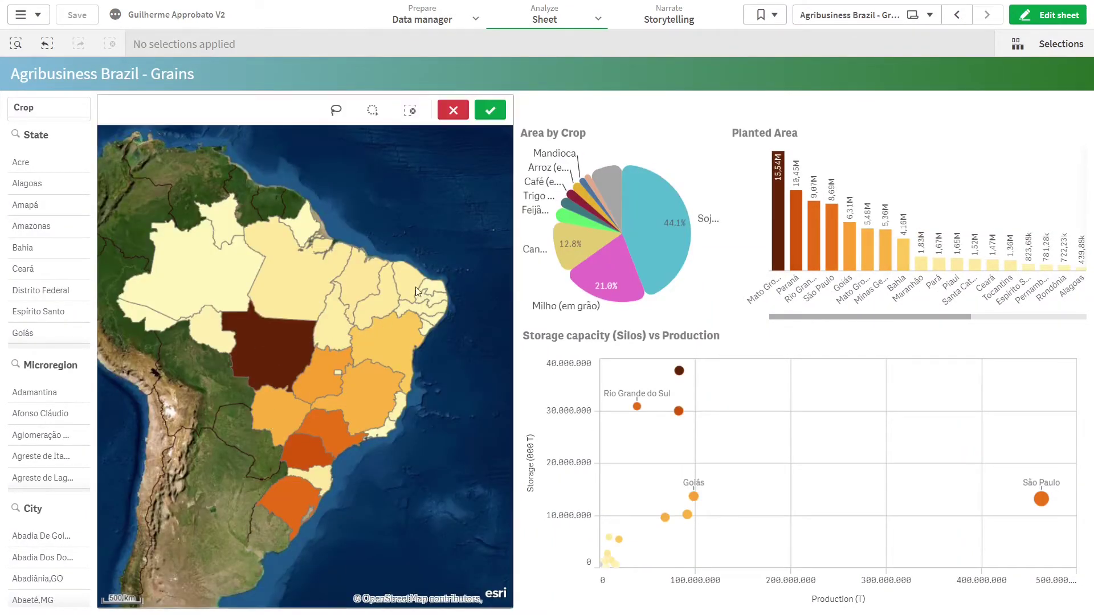
left_click(490, 112)
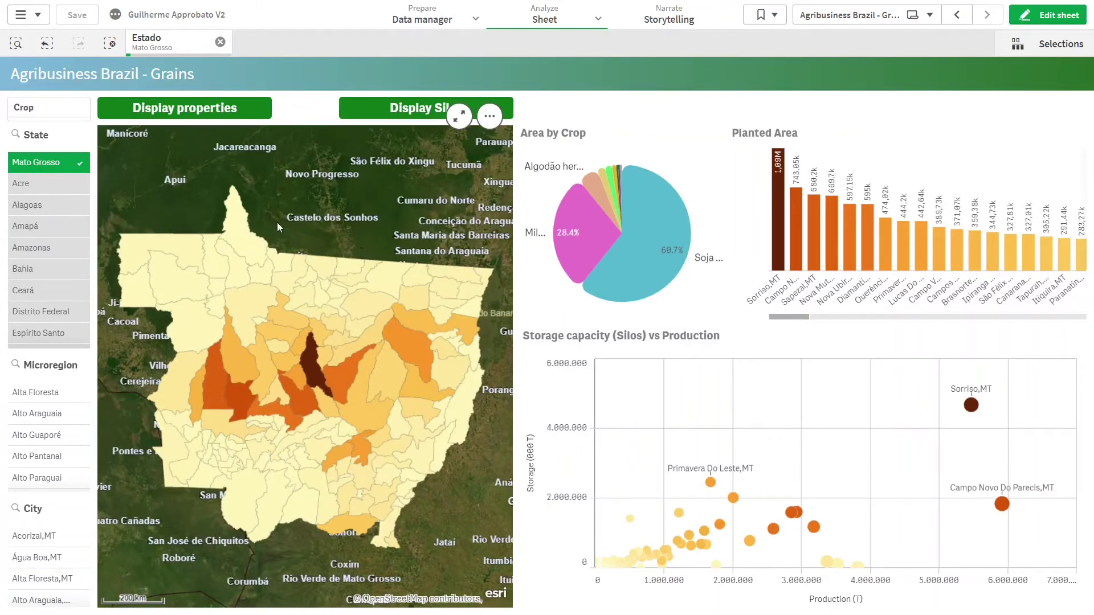
mouse_move(354, 264)
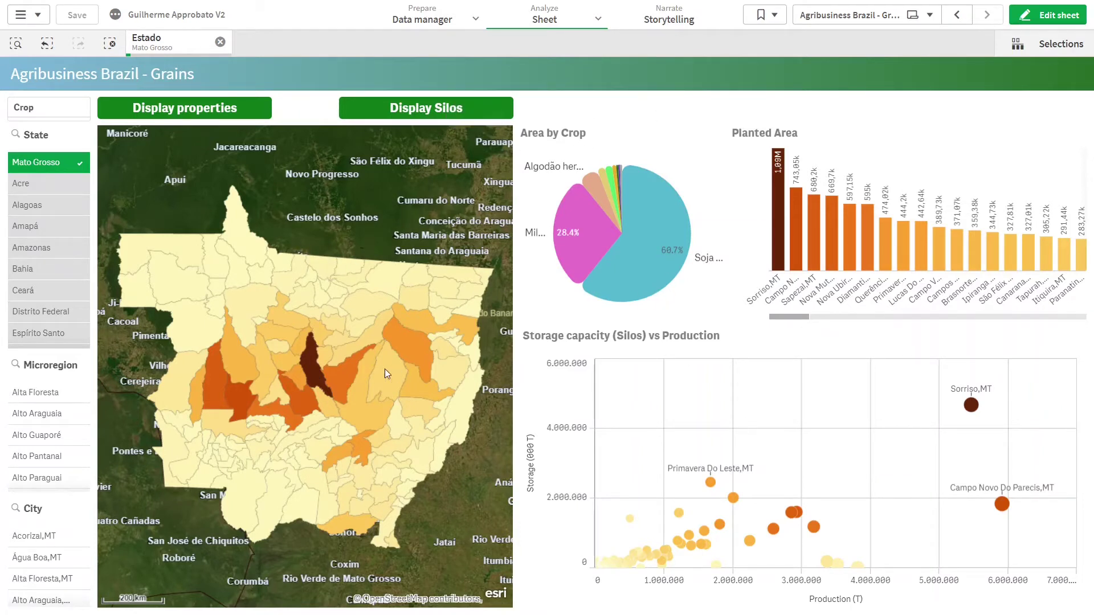
- Select and confirm Sorriso, then display its silos and the silo owner table
left_click(313, 378)
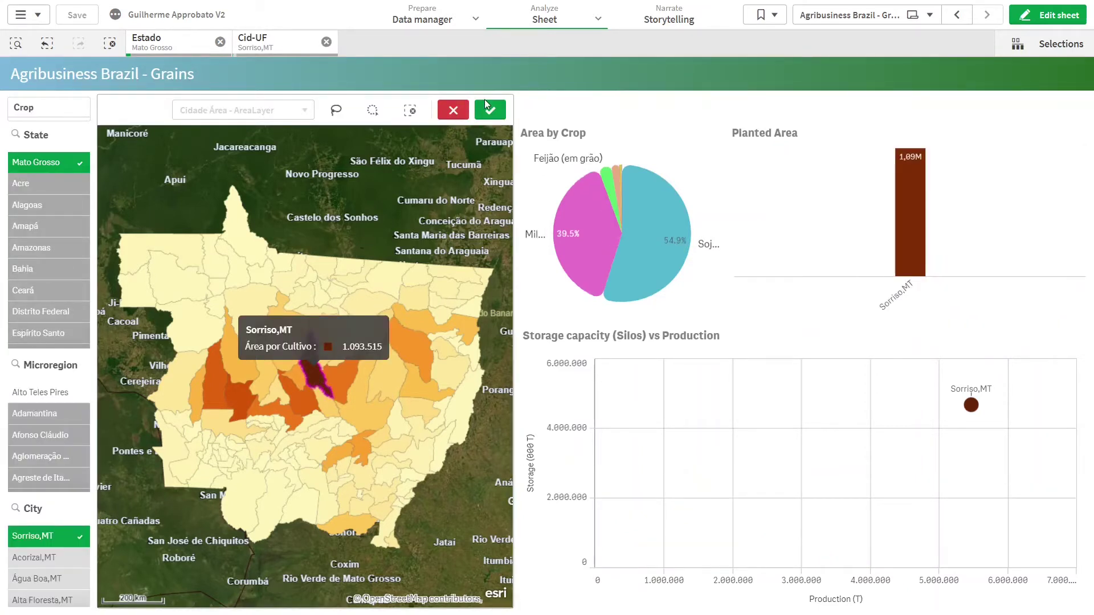
left_click(491, 112)
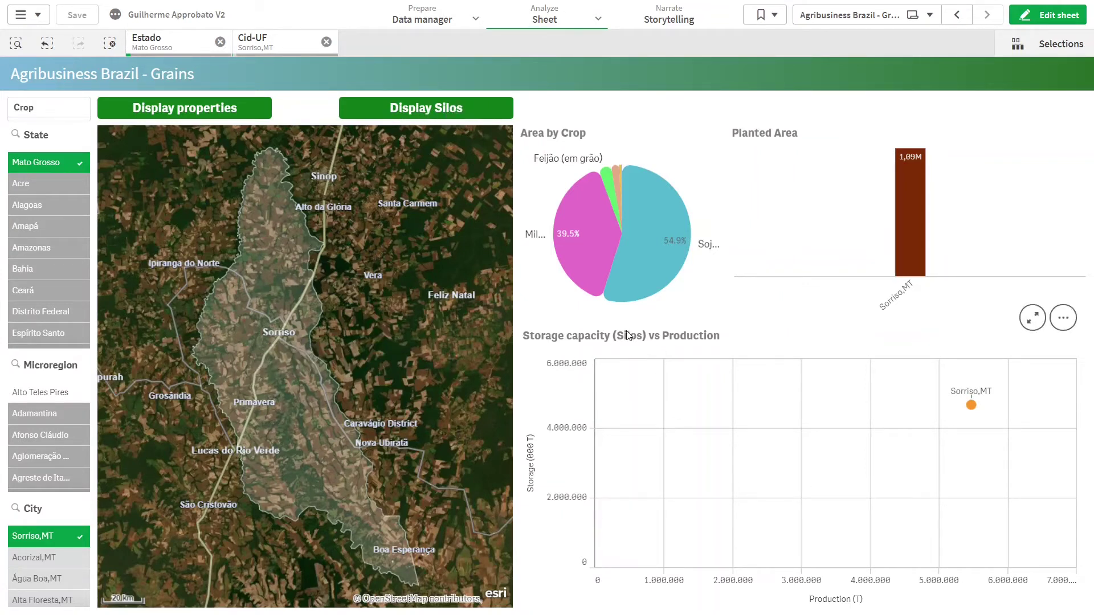
left_click(401, 112)
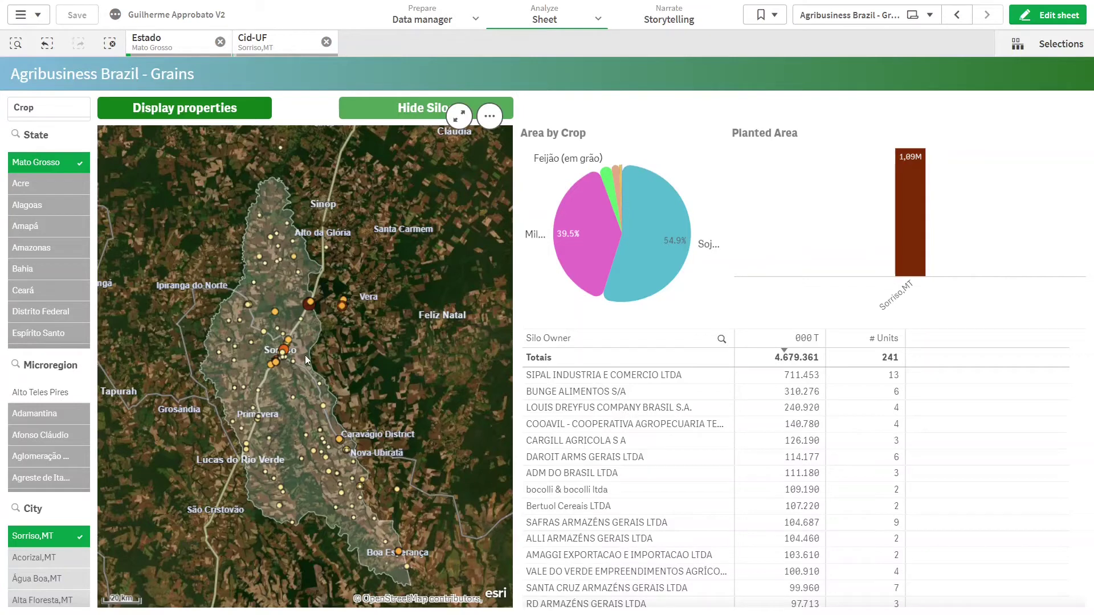
left_click(1054, 19)
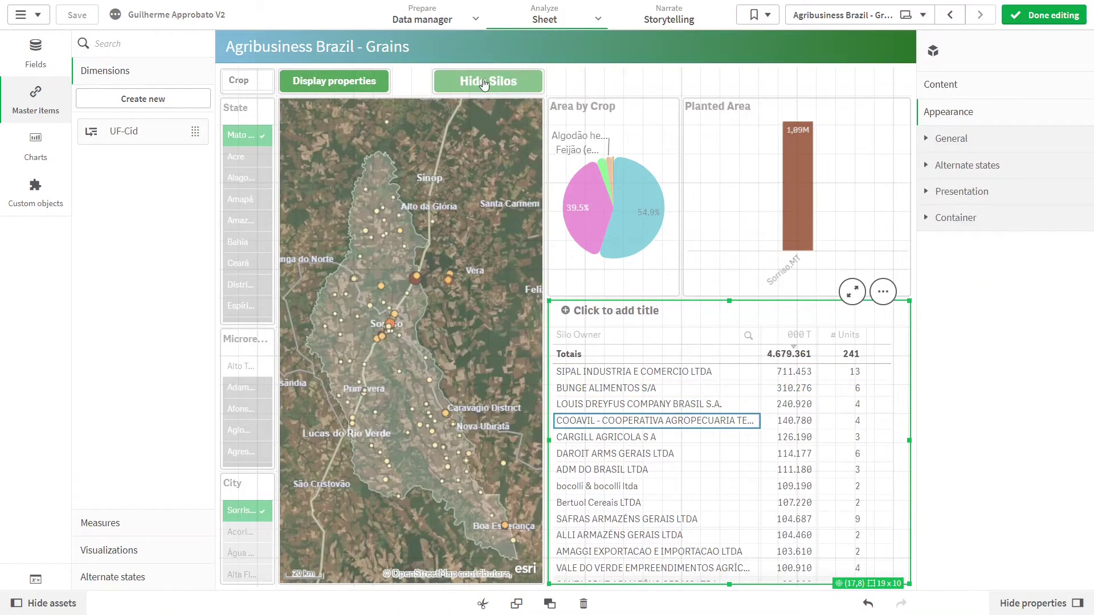
left_click(1016, 87)
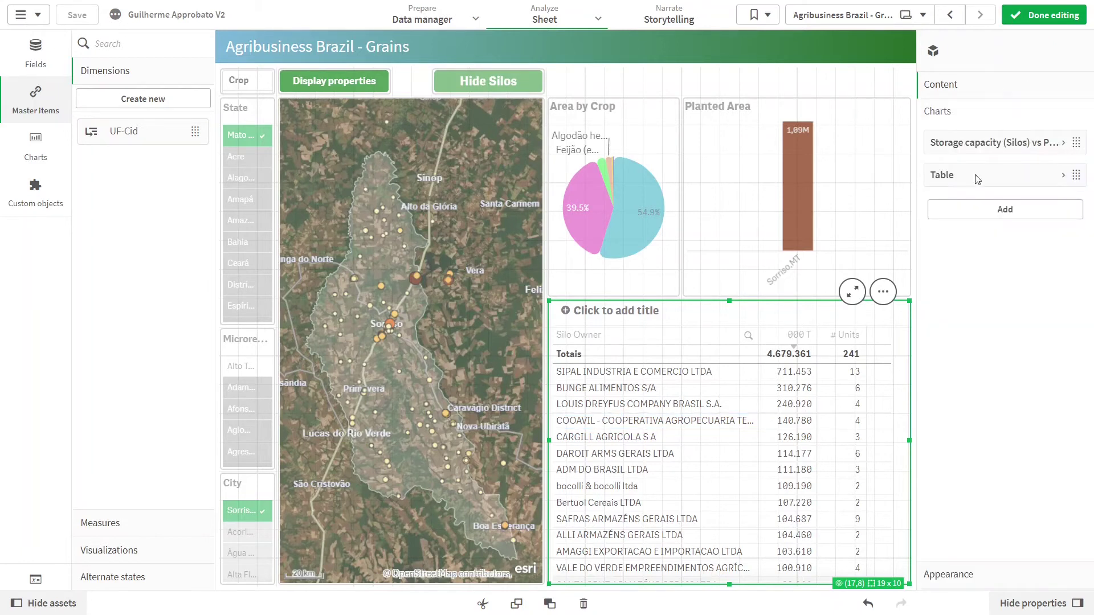
left_click(963, 182)
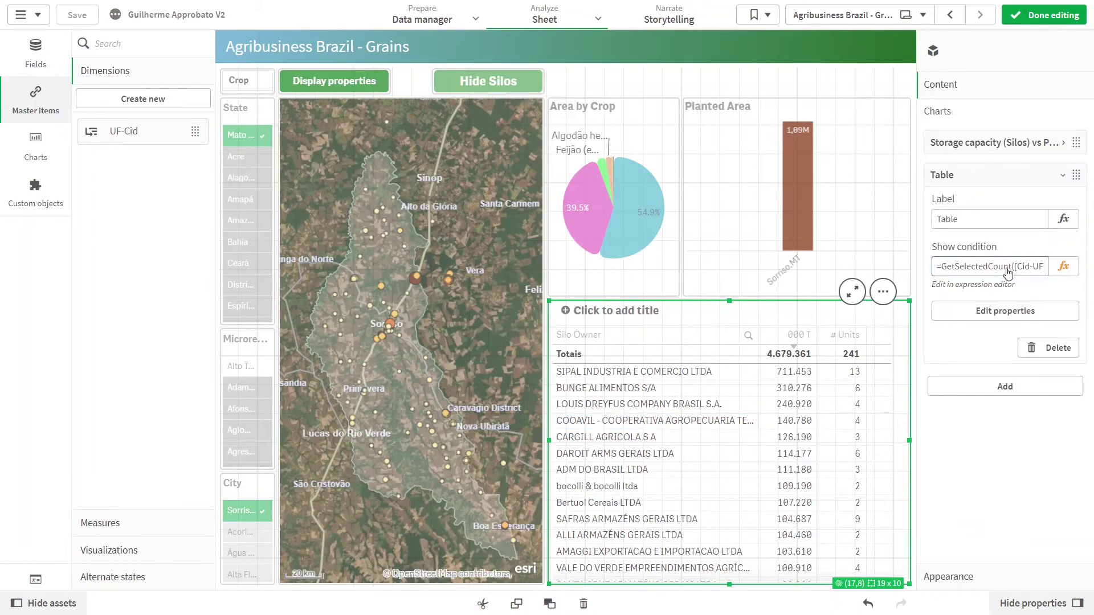
left_click(971, 284)
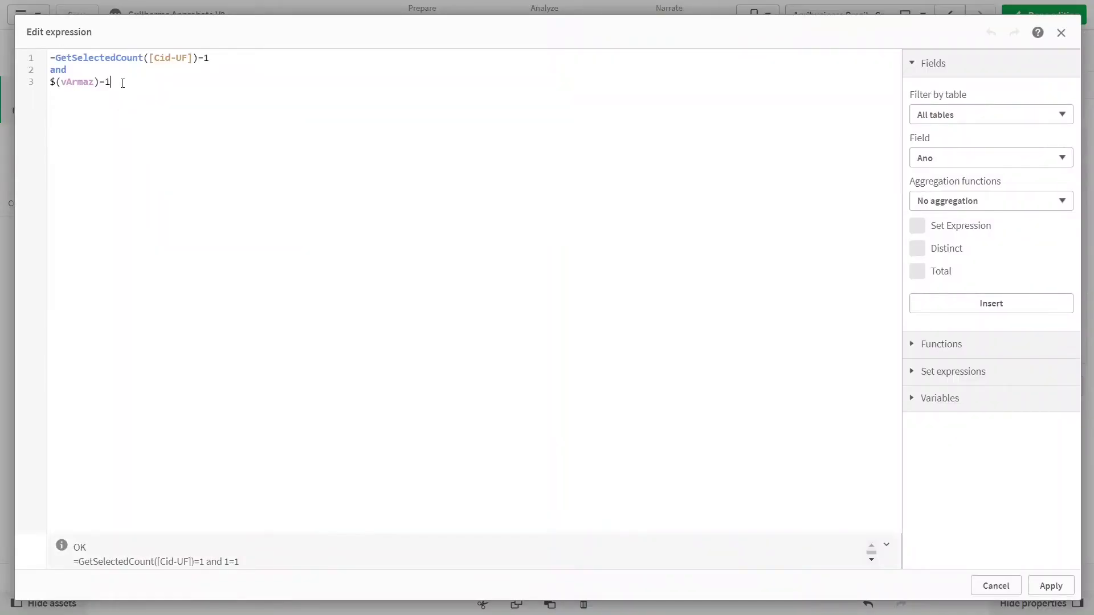
left_click_drag(123, 83, 48, 93)
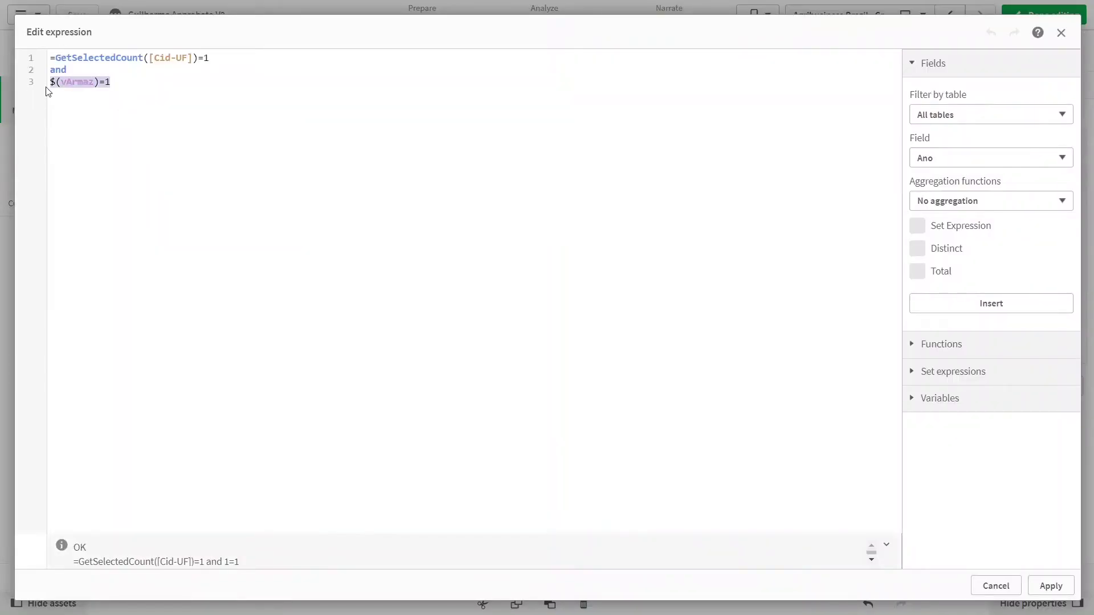
left_click(115, 84)
left_click_drag(233, 67, 88, 50)
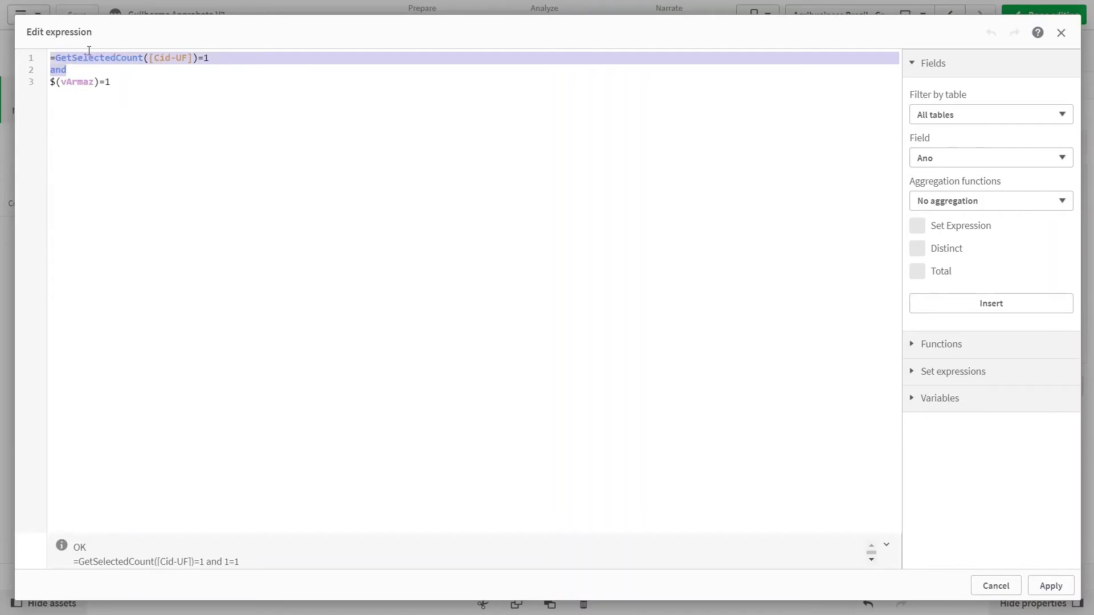
left_click(95, 55)
left_click(975, 587)
left_click(1020, 18)
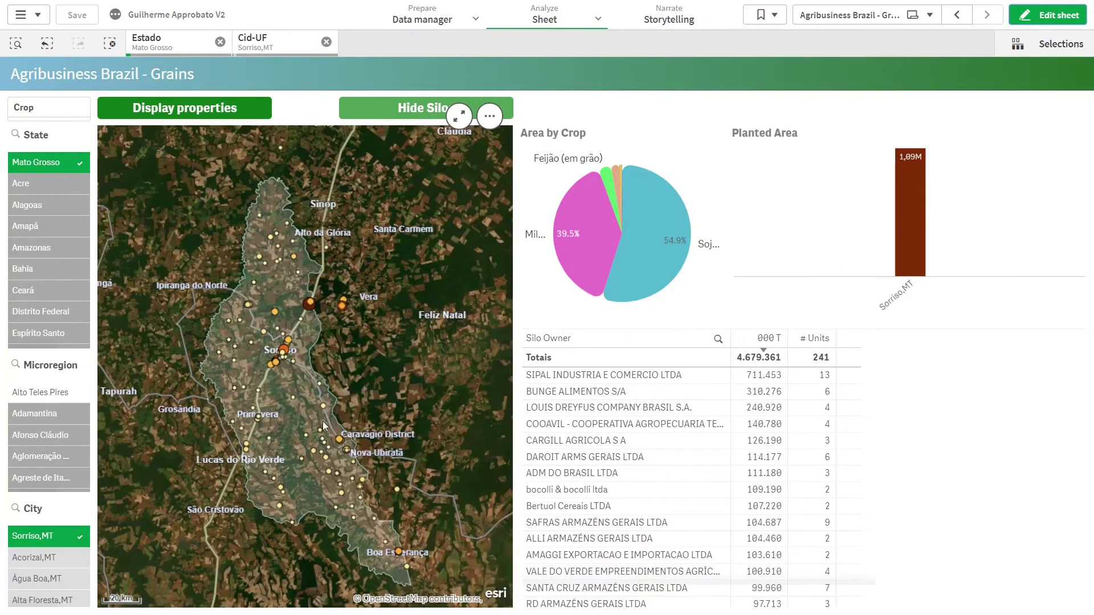
- Zoom and pan onto a silo farm on the satellite map, then reset to the full Sorriso view
scroll(293, 435, "up", 2)
scroll(295, 440, "up", 3)
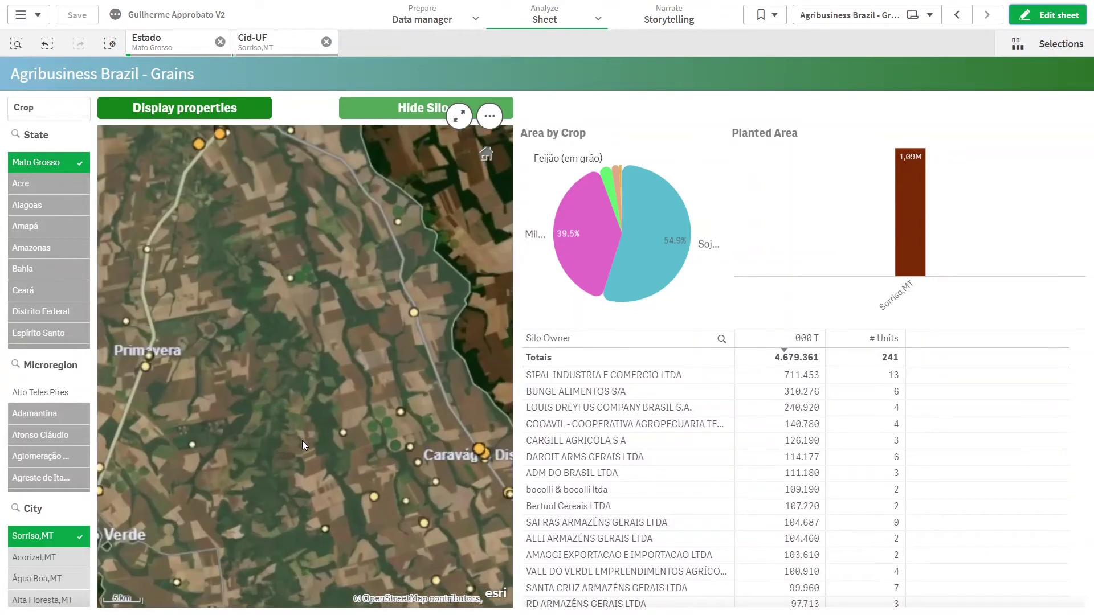
scroll(355, 433, "up", 2)
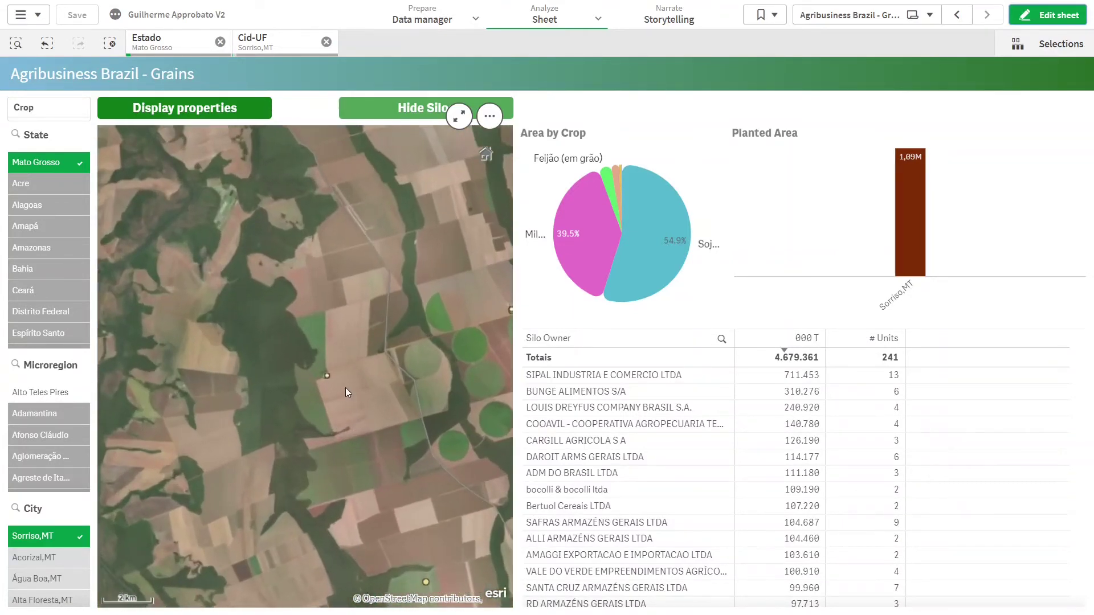
scroll(331, 354, "up", 3)
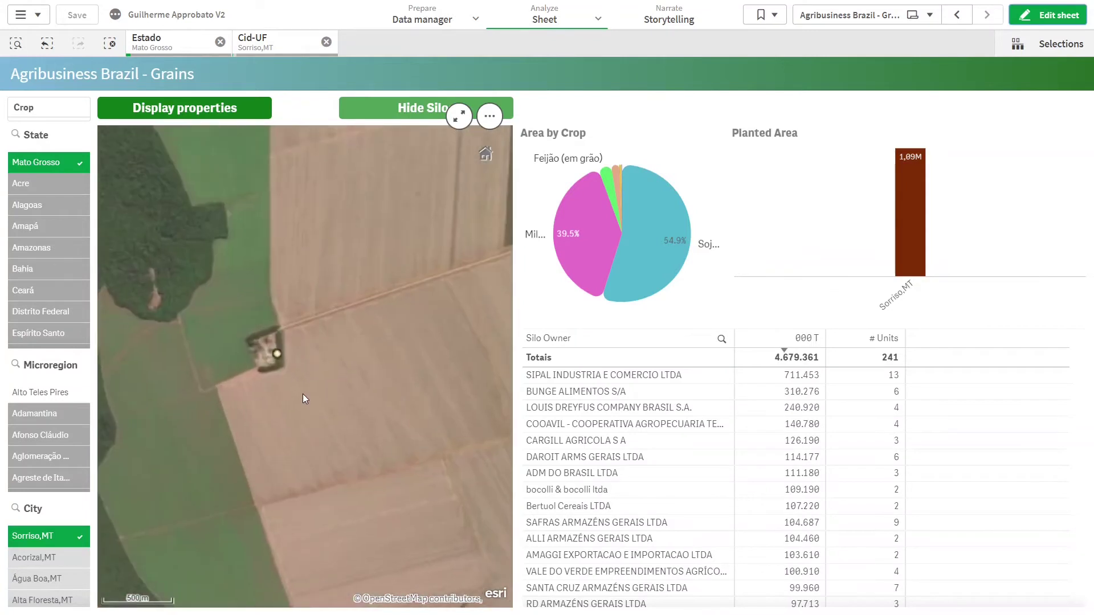
scroll(227, 350, "up", 4)
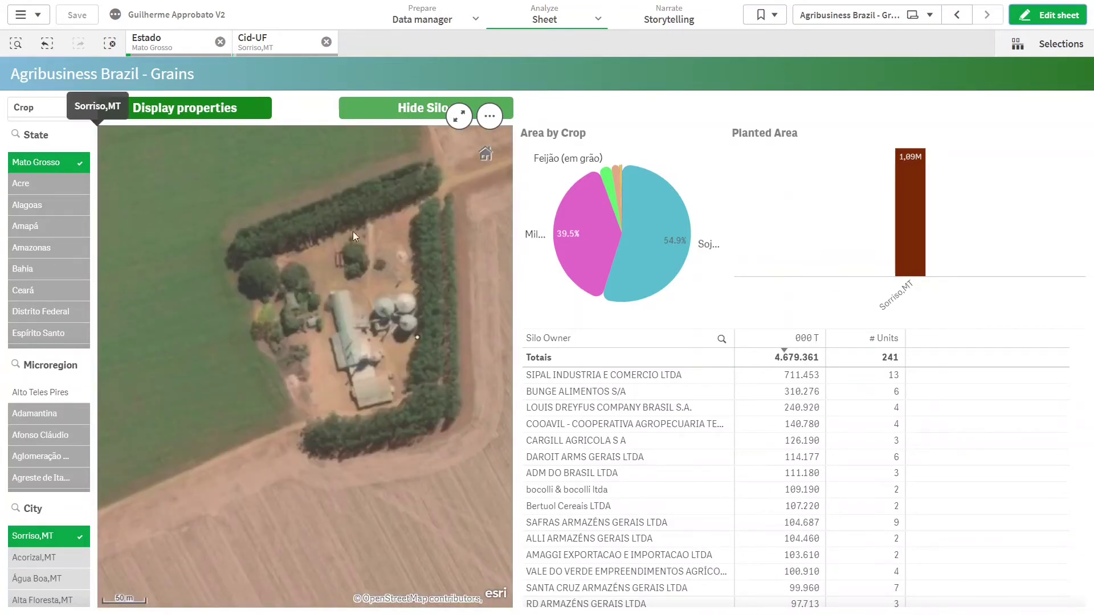
scroll(319, 211, "down", 1)
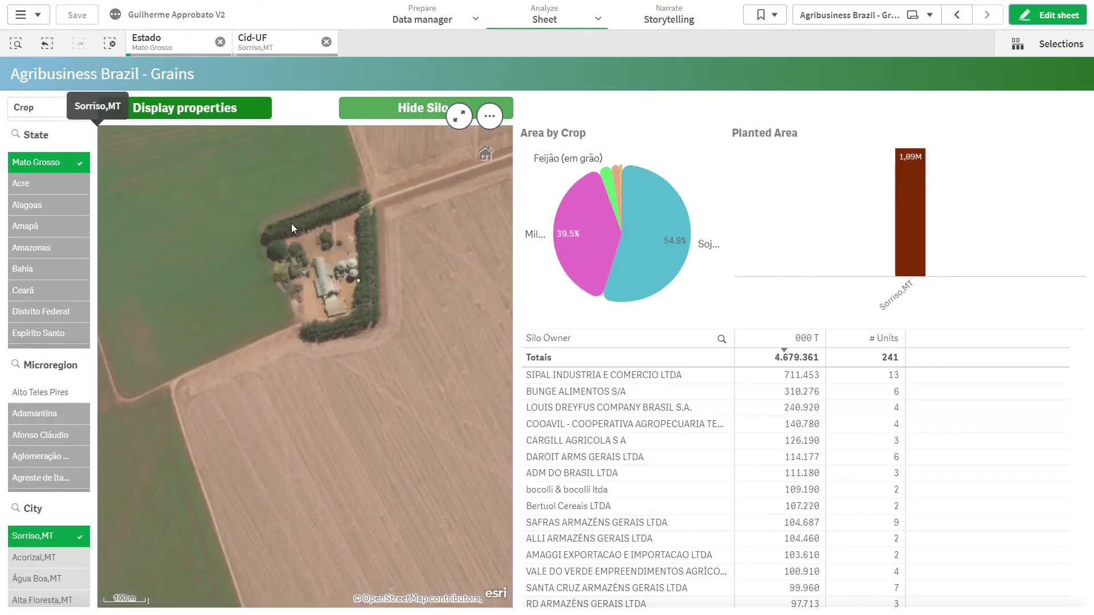
left_click_drag(281, 238, 276, 316)
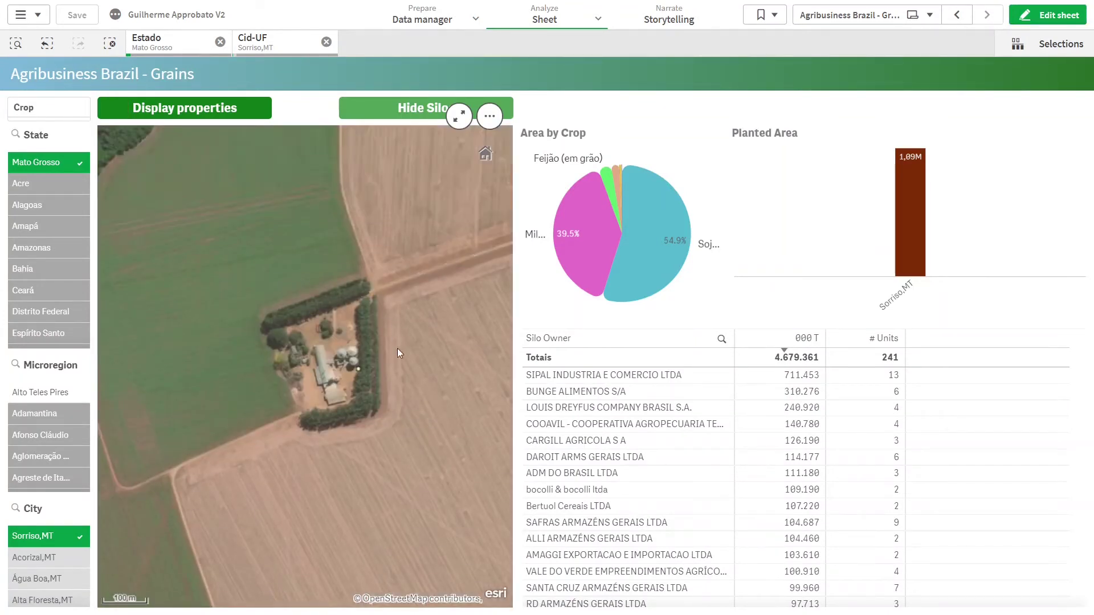
left_click(485, 155)
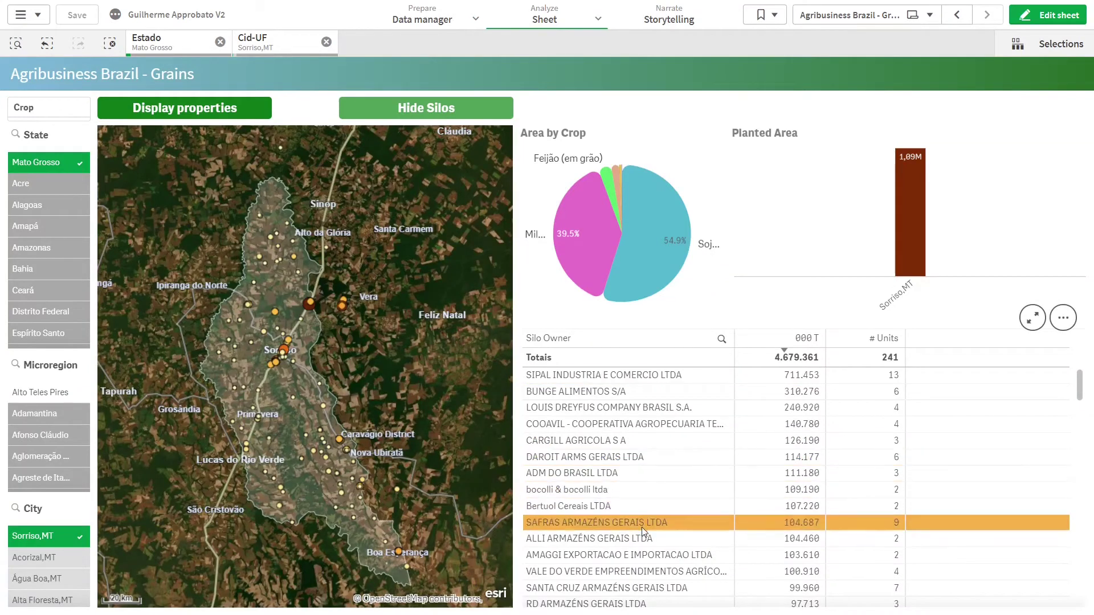
- Select the seven silo owners from CARGILL to ALLI ARMAZÉNS, inspect Caravágio District, then reset the map
left_click_drag(642, 440, 633, 539)
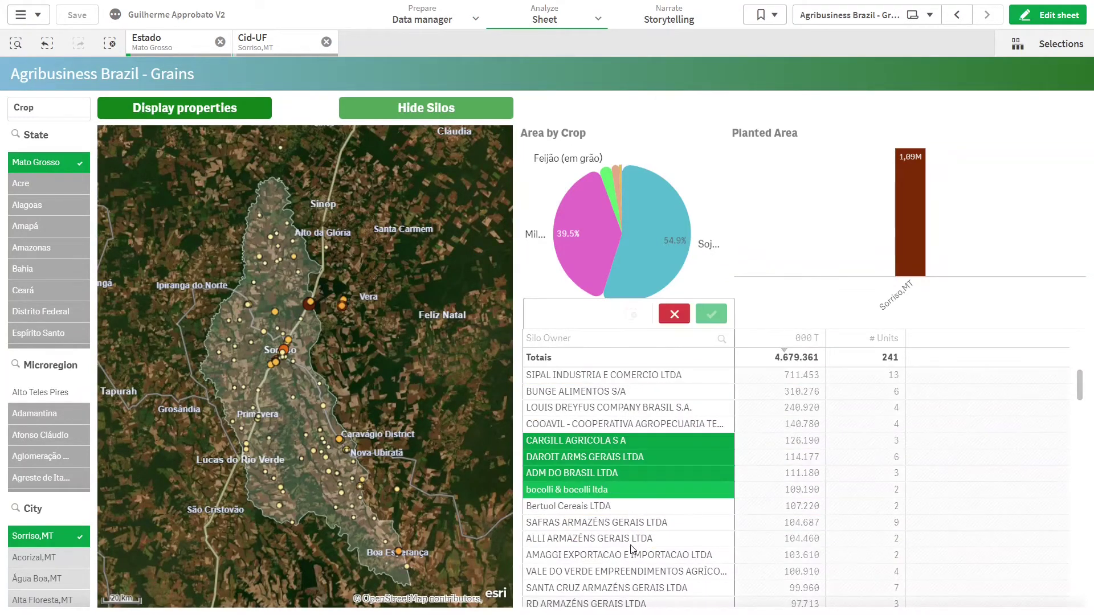
left_click(714, 312)
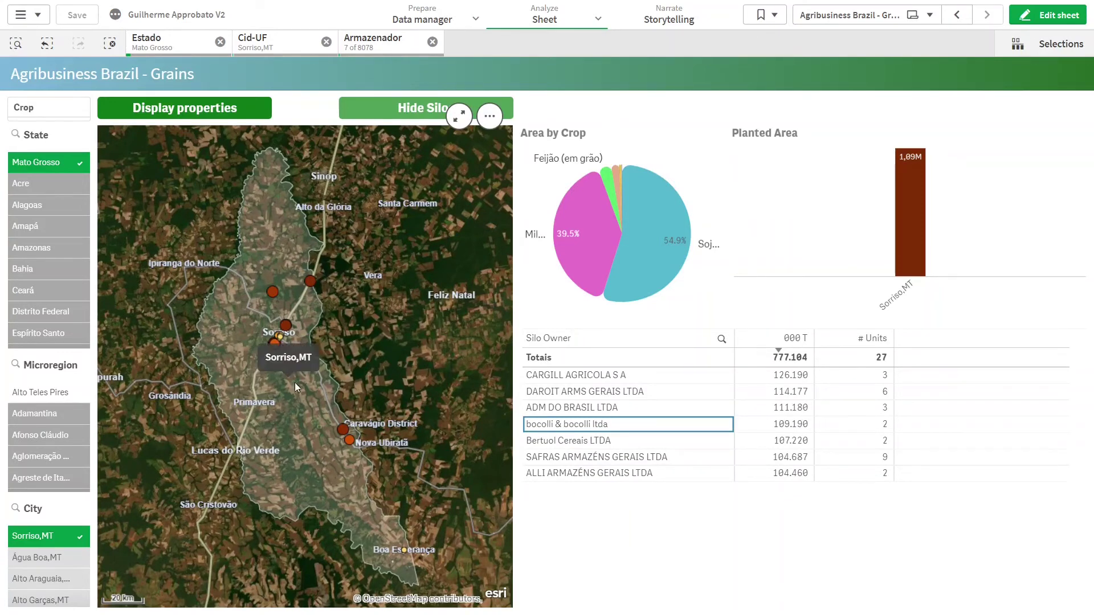
scroll(303, 426, "up", 5)
left_click_drag(362, 454, 276, 459)
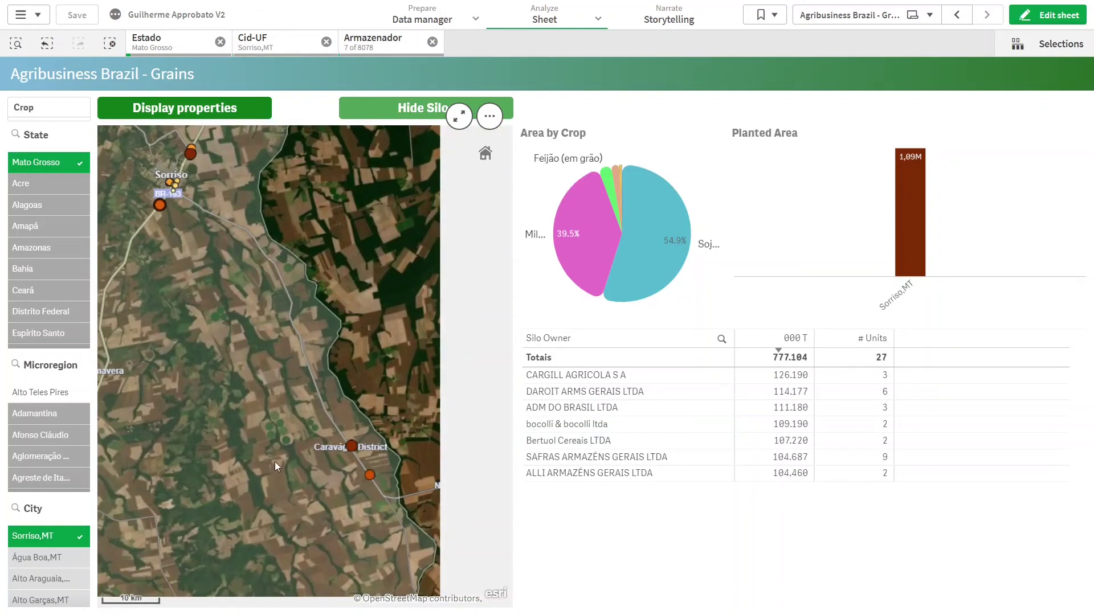
scroll(368, 448, "up", 3)
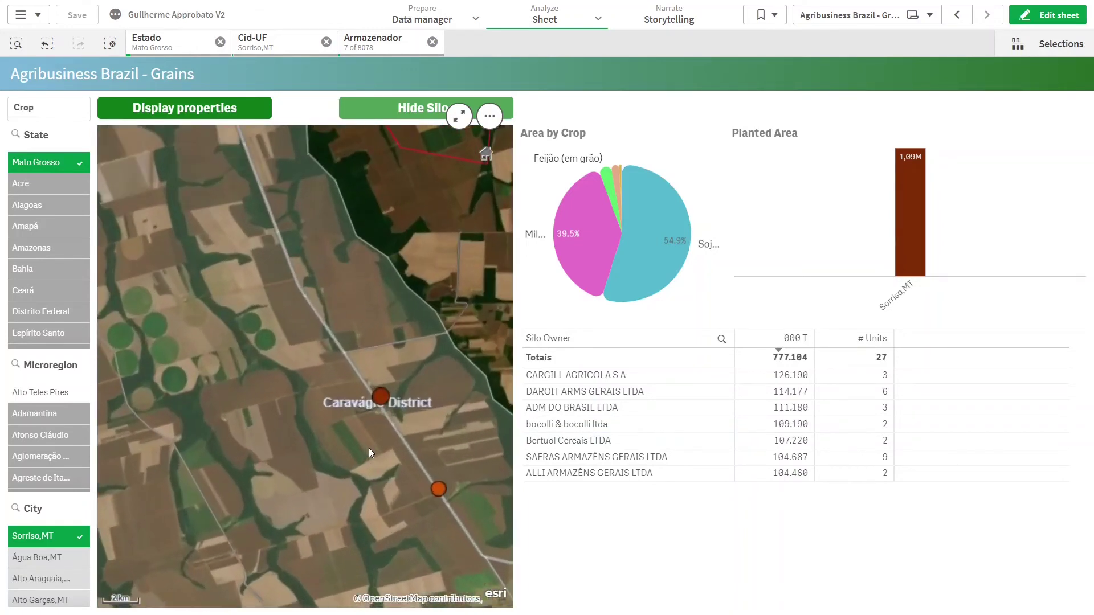
scroll(368, 448, "up", 2)
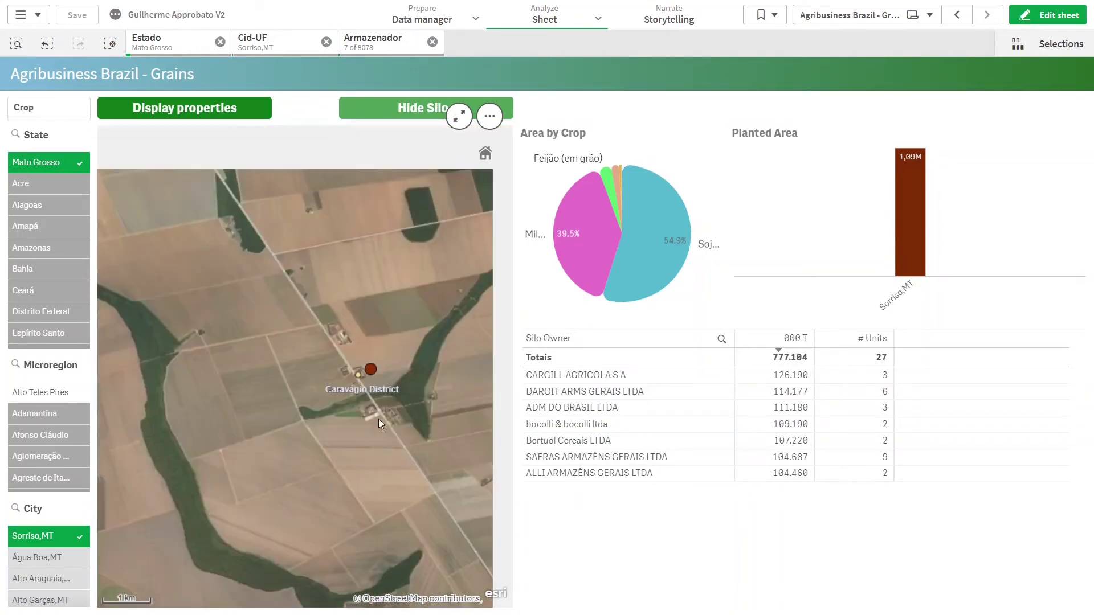
scroll(379, 419, "up", 2)
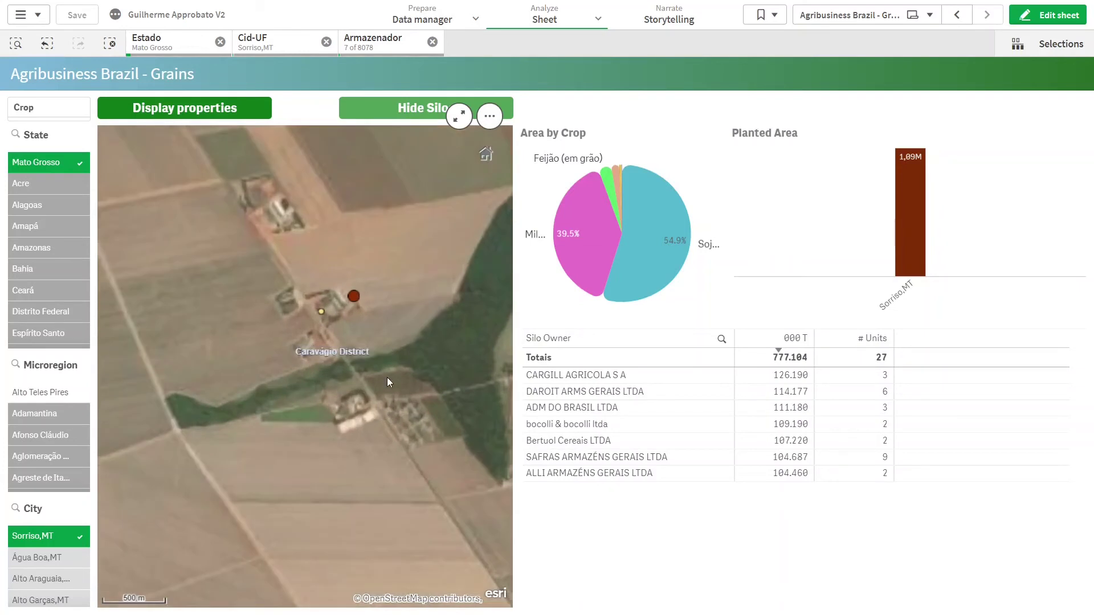
left_click_drag(388, 378, 368, 428)
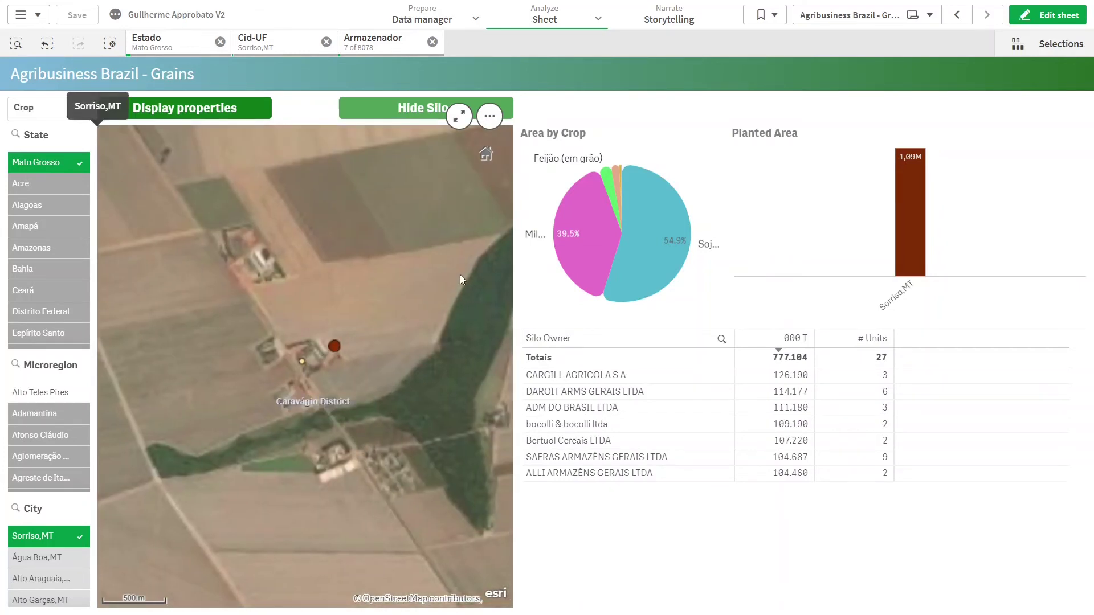
left_click(487, 155)
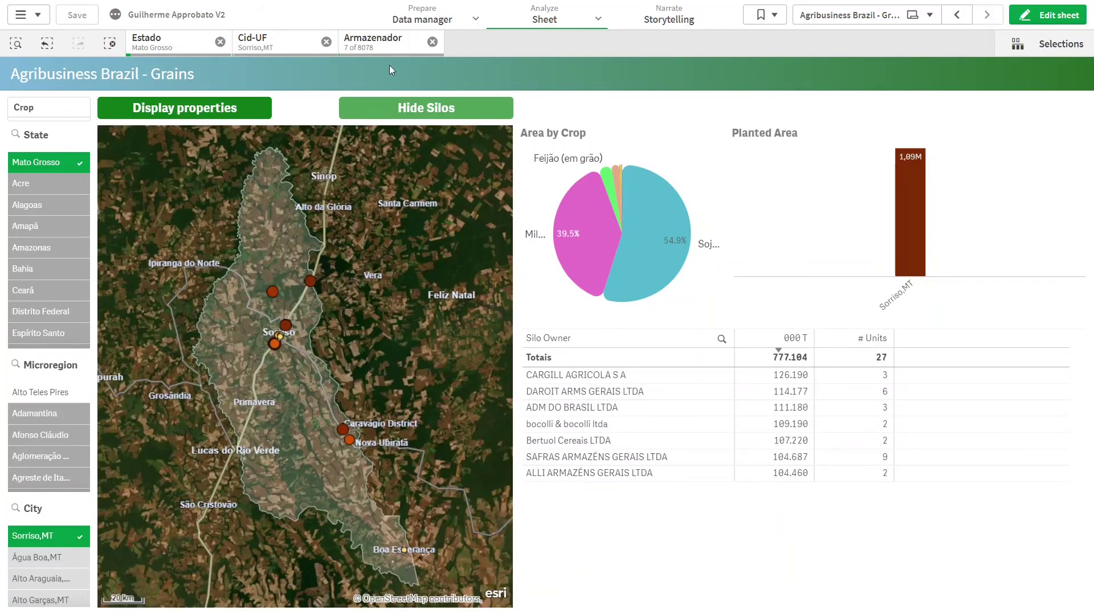
- Clear the Armazenador filter and overlay property boundaries, zooming in to view the parcels
left_click(432, 42)
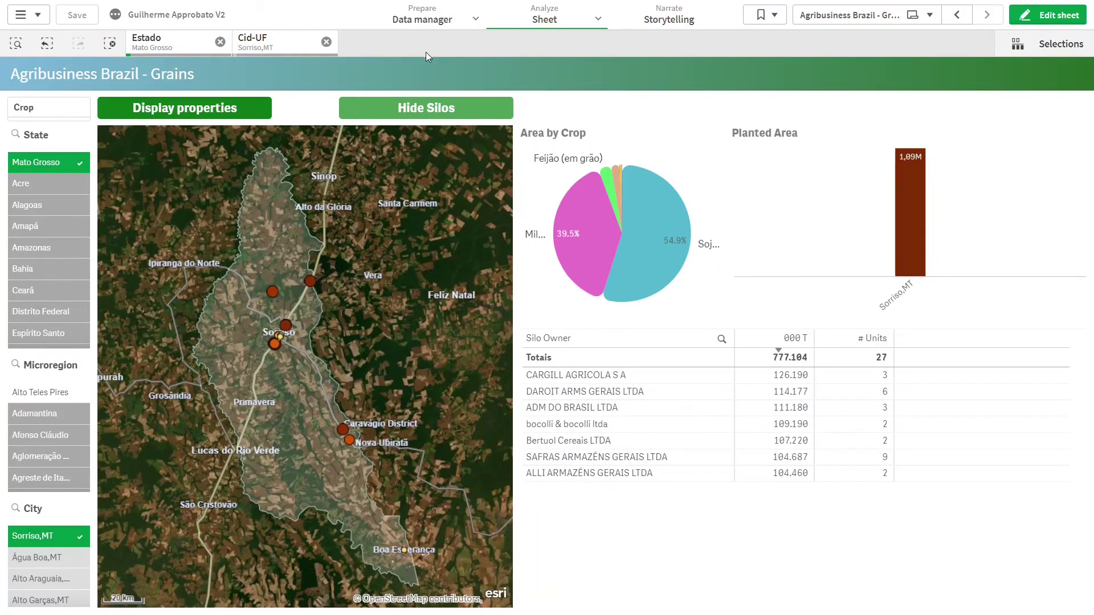
left_click(192, 116)
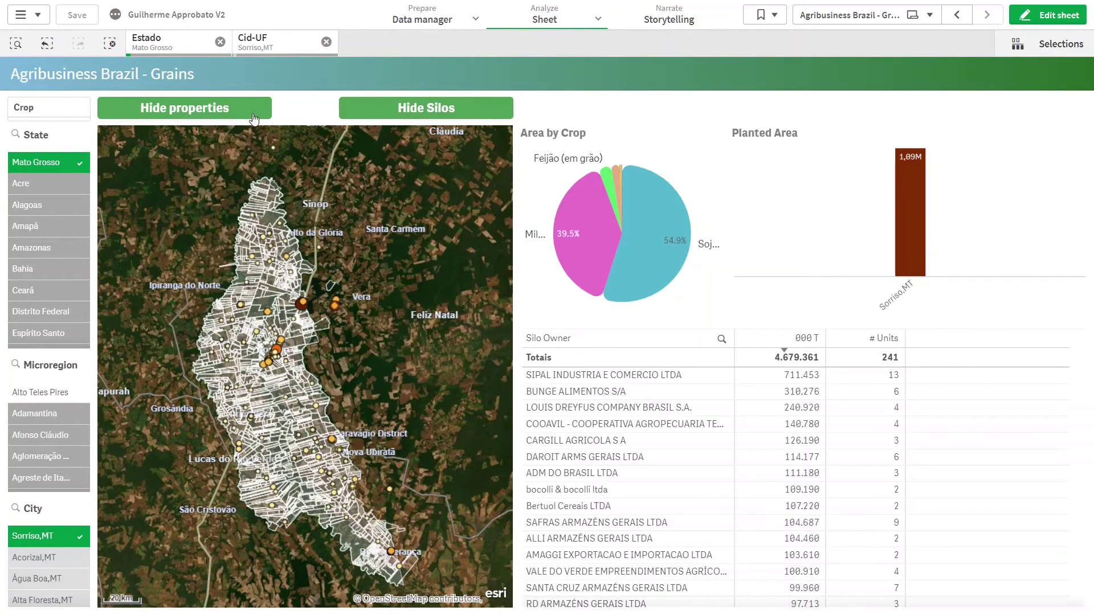
scroll(272, 436, "up", 2)
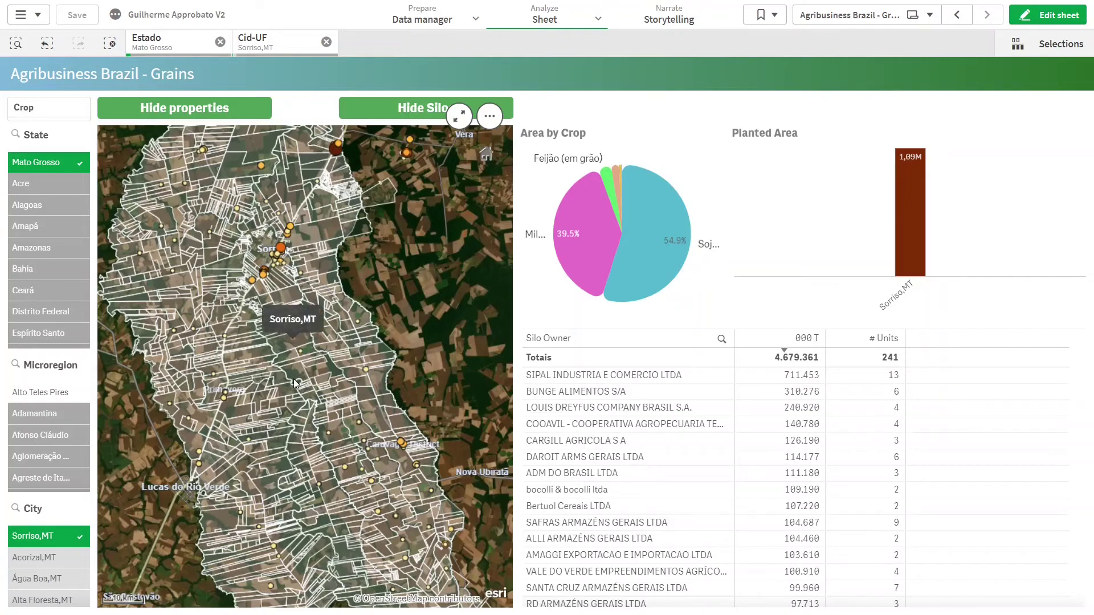
scroll(306, 404, "up", 2)
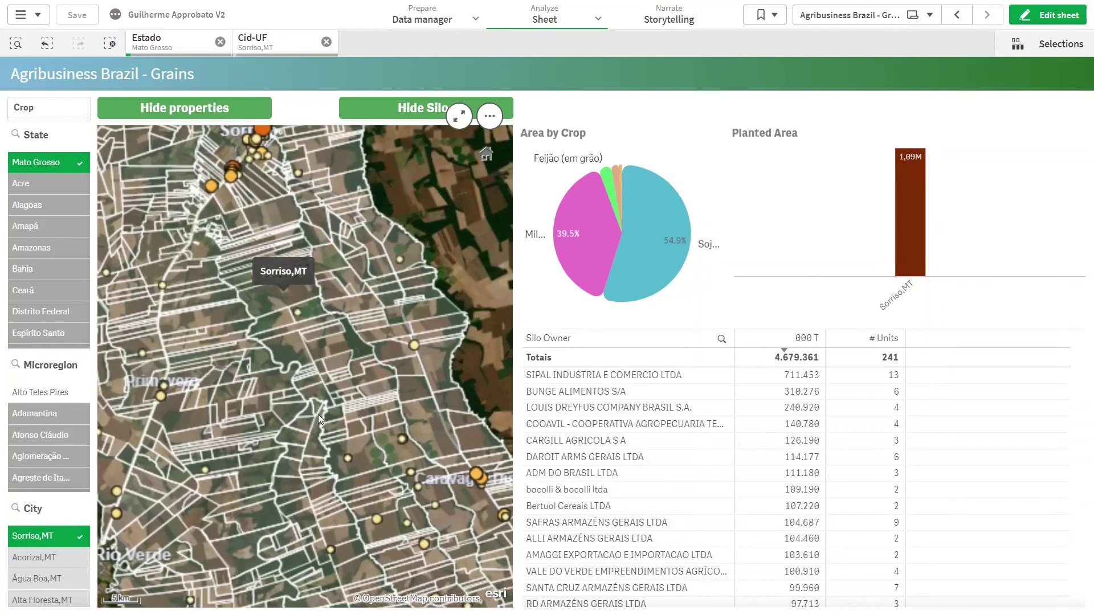
scroll(260, 432, "up", 2)
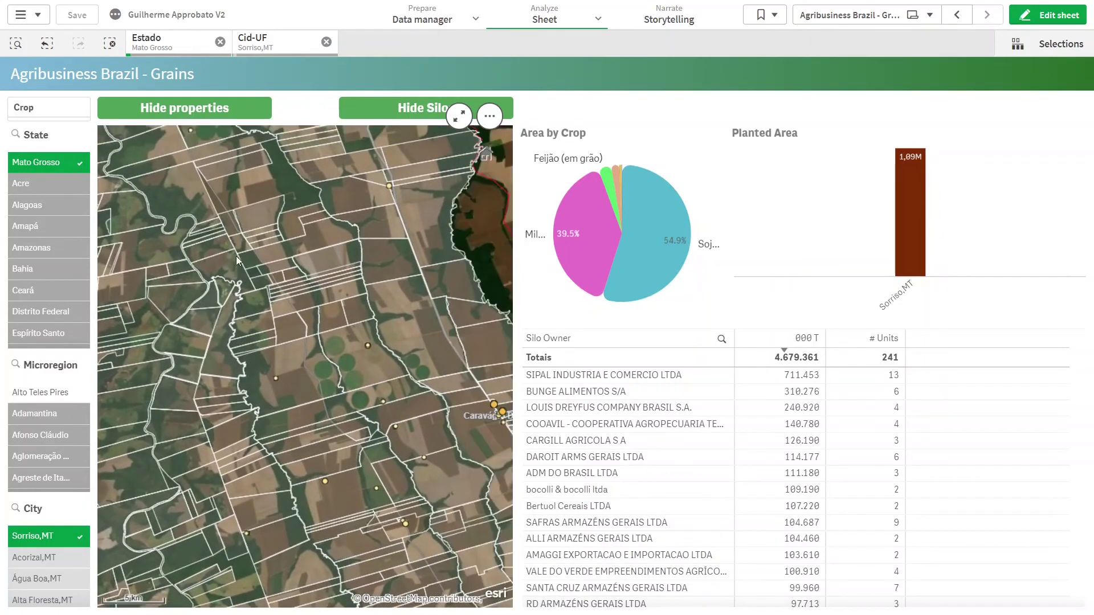
left_click_drag(302, 230, 299, 272)
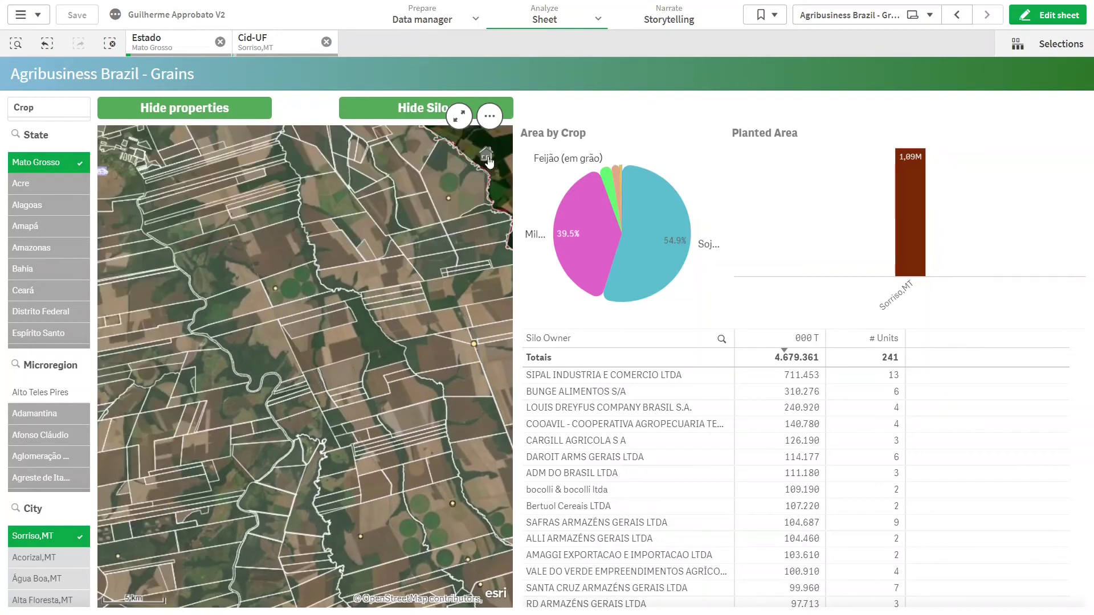
left_click(486, 154)
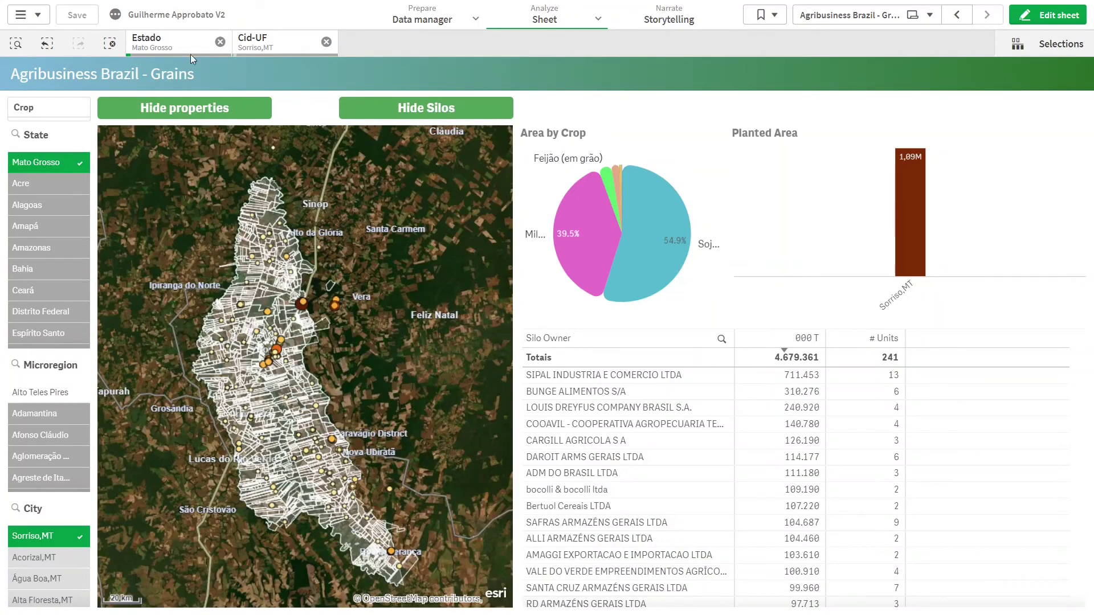
- Remove the Sorriso,MT filter, then select and confirm Mato Grosso do Sul
left_click(326, 42)
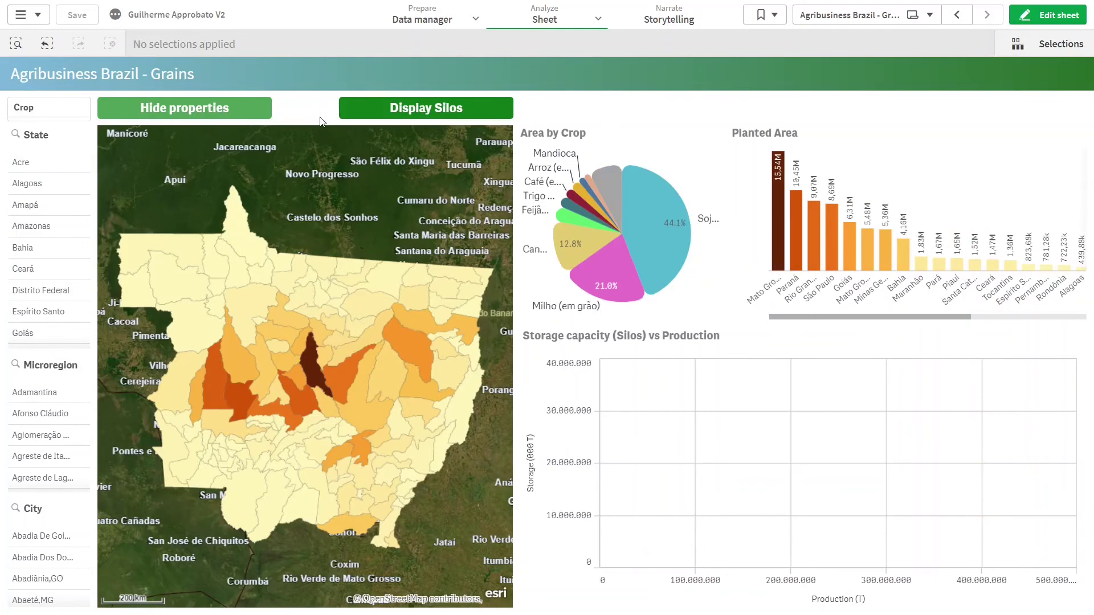
left_click(276, 399)
left_click(491, 111)
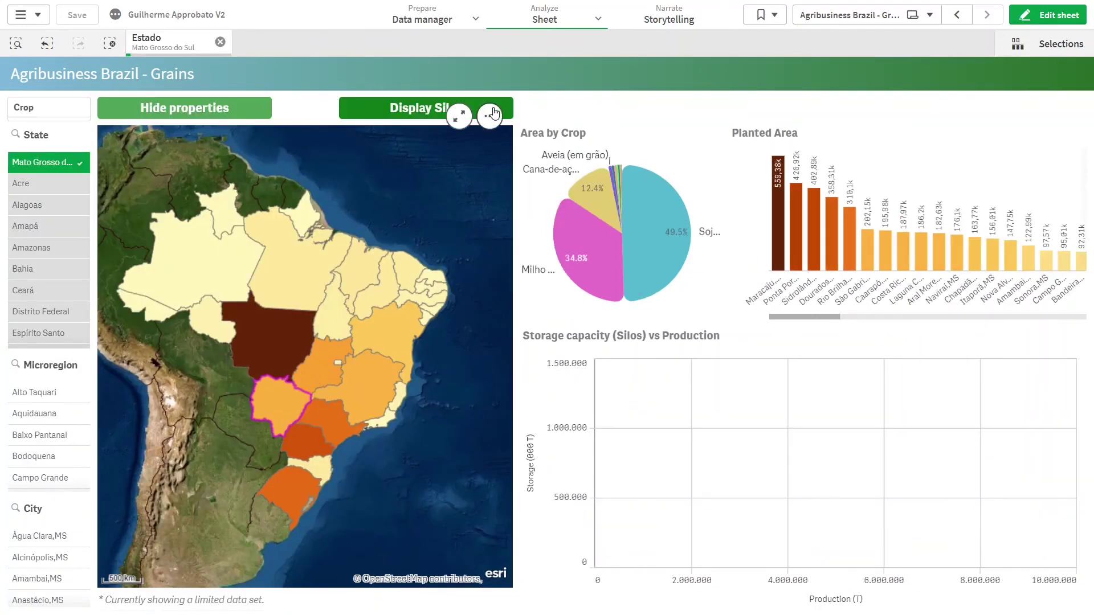
left_click(265, 437)
- Select Dourados, explore its parcels on the map, then remove the Dourados,MS filter
left_click(271, 436)
left_click(505, 62)
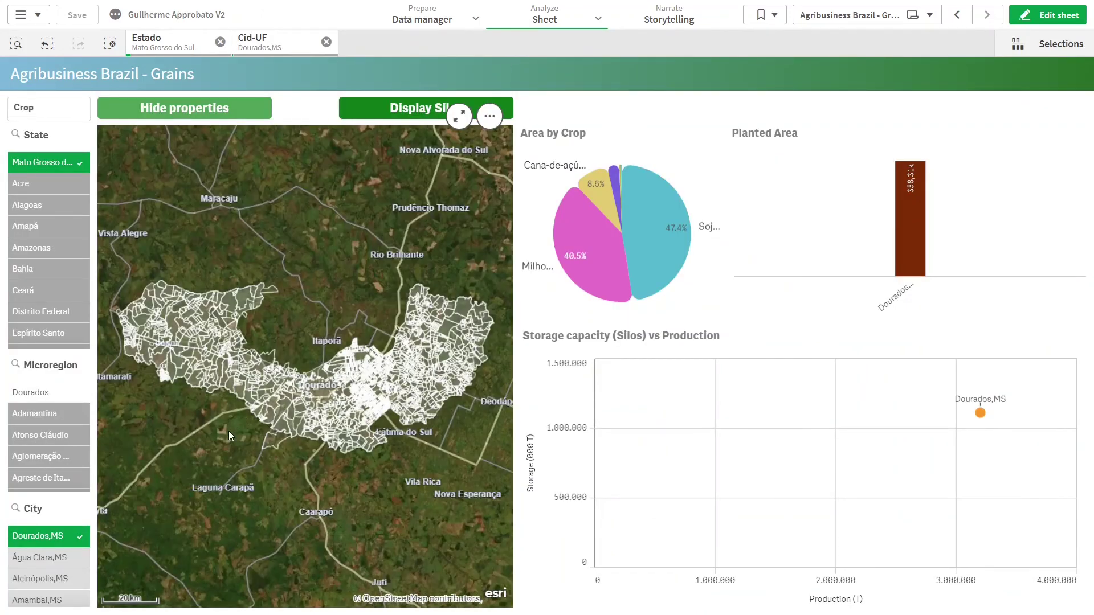
scroll(228, 431, "up", 2)
left_click_drag(222, 473, 165, 523)
left_click_drag(391, 494, 325, 501)
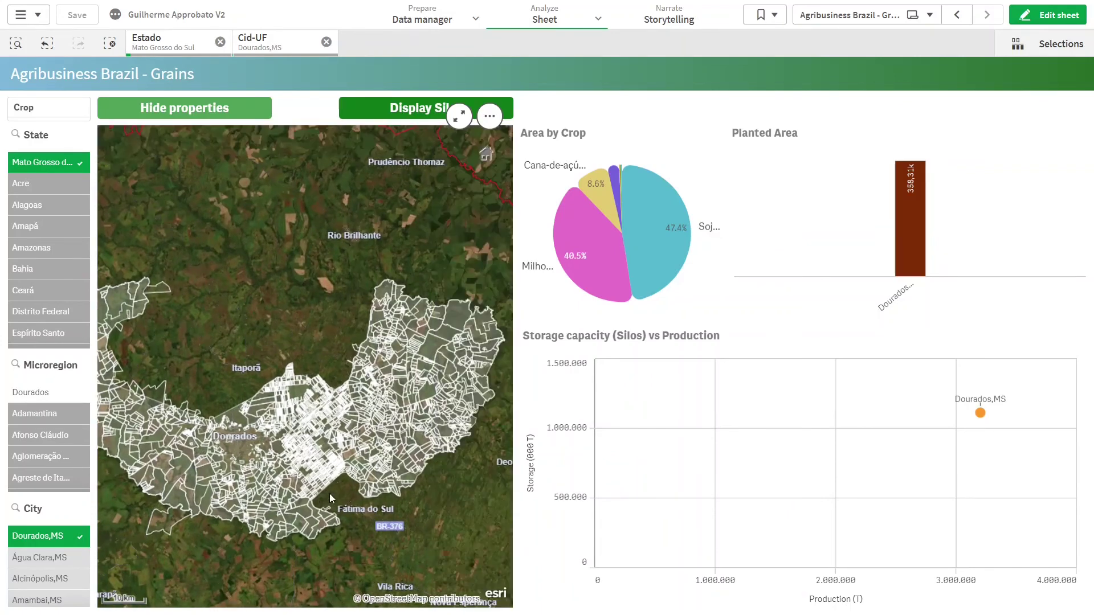
scroll(331, 493, "up", 1)
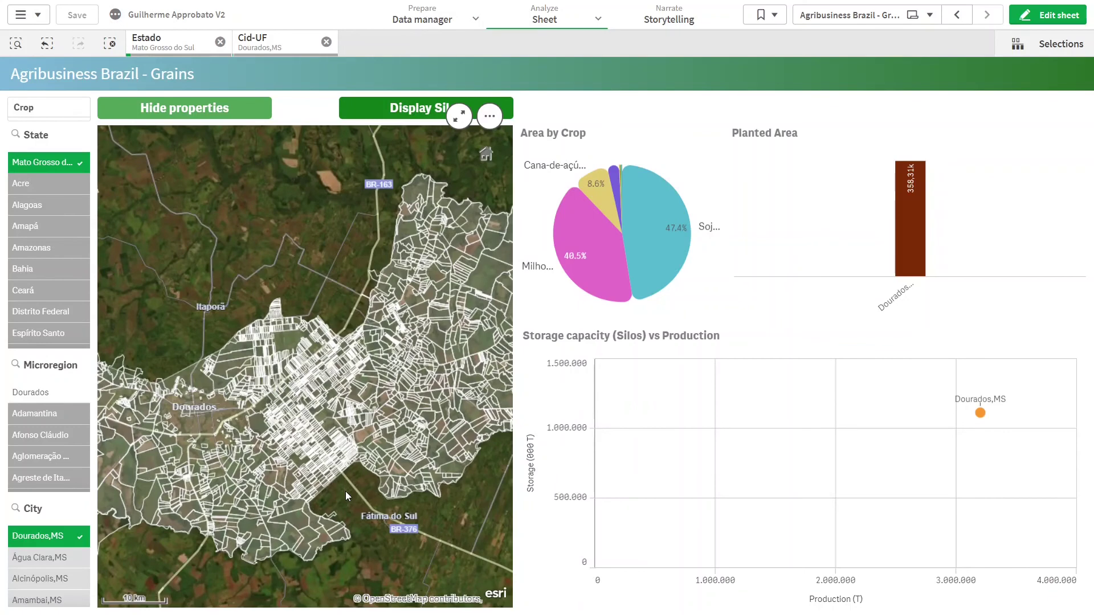
scroll(346, 491, "down", 2)
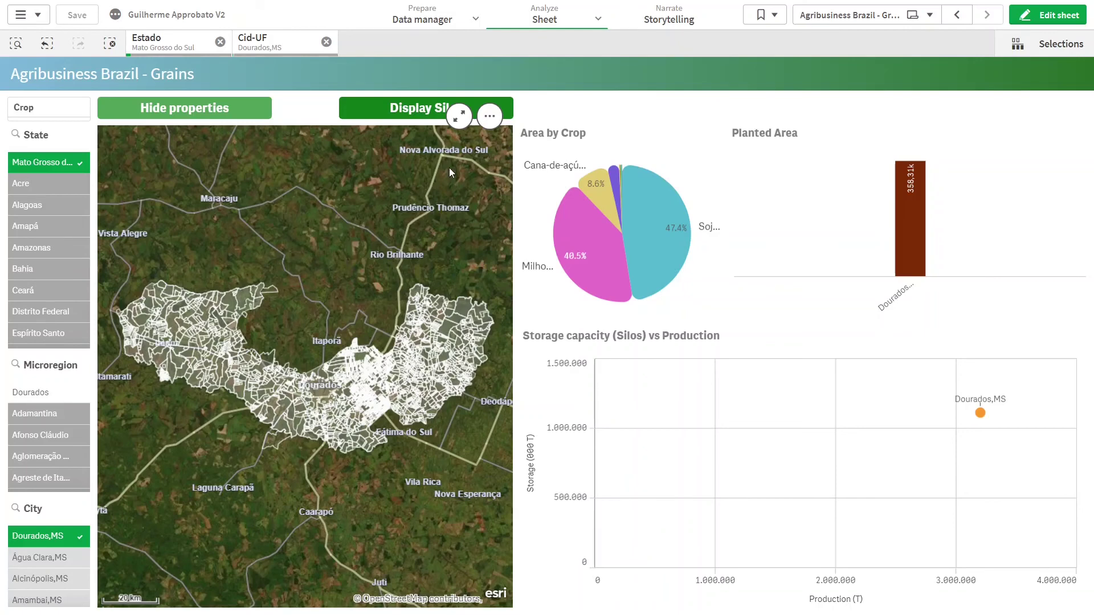
left_click(326, 41)
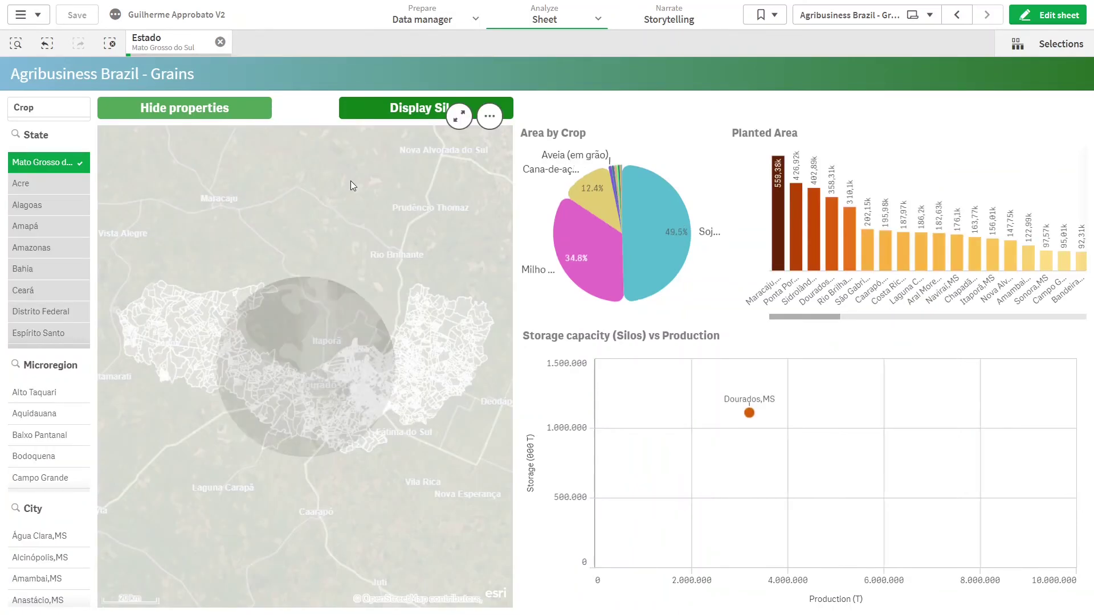